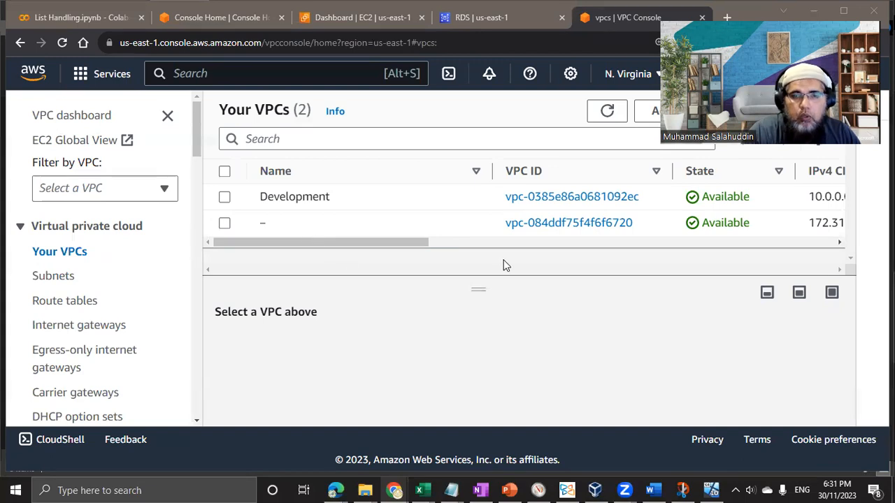
# Review the lists of VPCs, route tables and internet gateways in the VPC console
pyautogui.moveTo(482, 288); pyautogui.dragTo(492, 363)
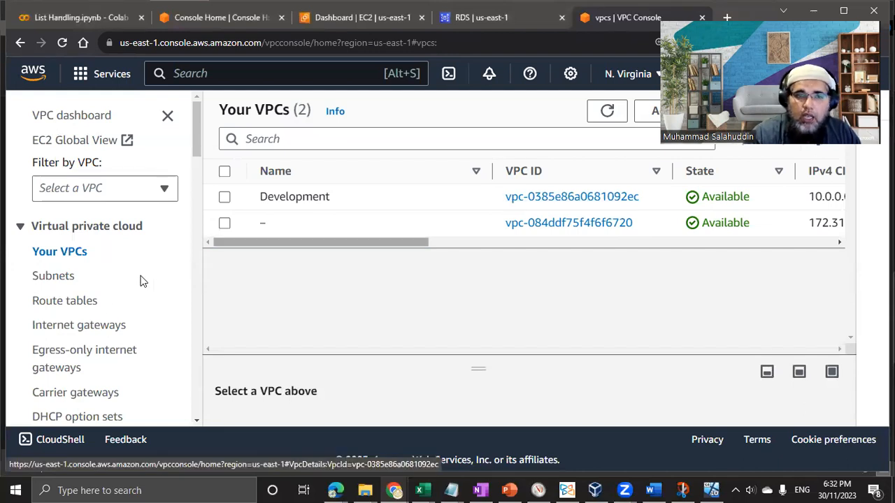
pyautogui.click(85, 306)
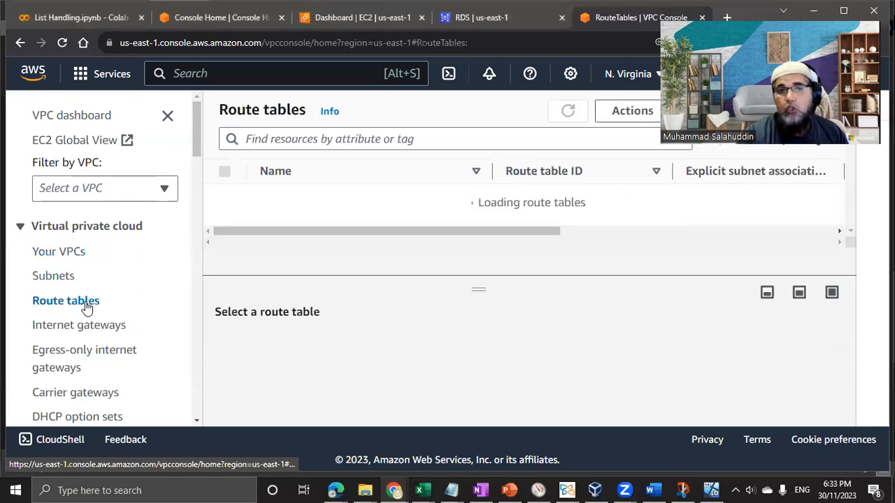
pyautogui.click(116, 336)
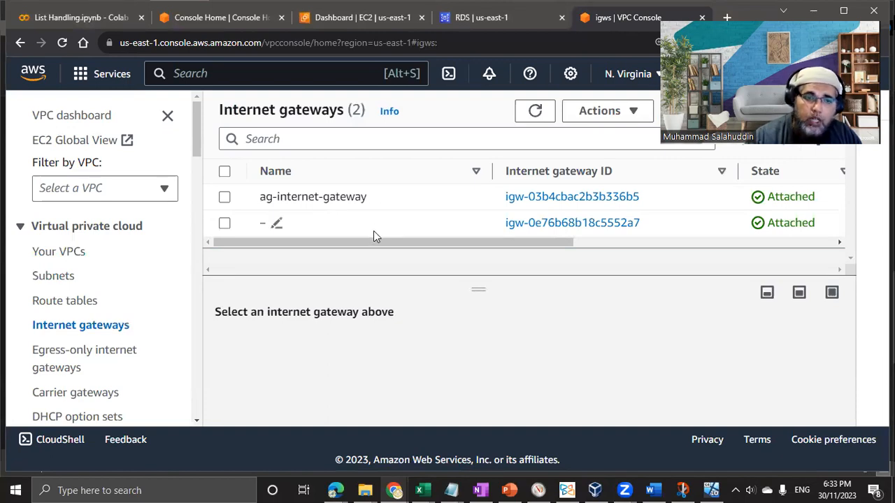
pyautogui.click(89, 303)
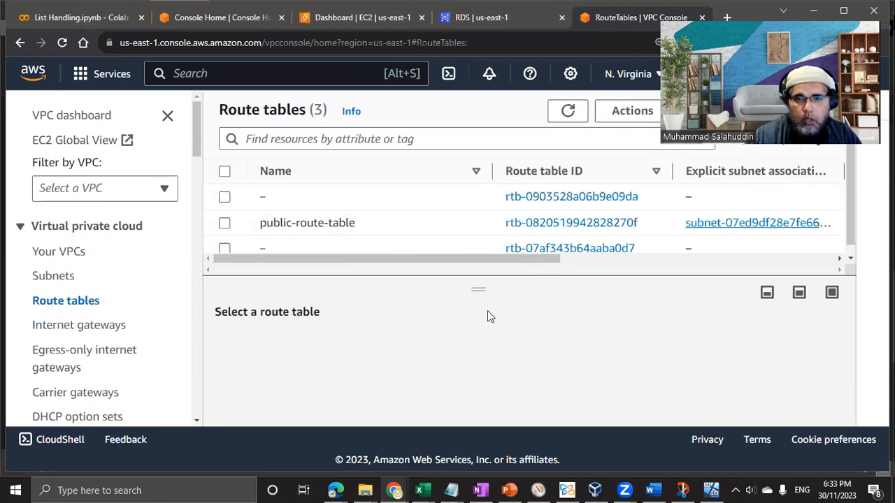
pyautogui.moveTo(479, 290); pyautogui.dragTo(492, 364)
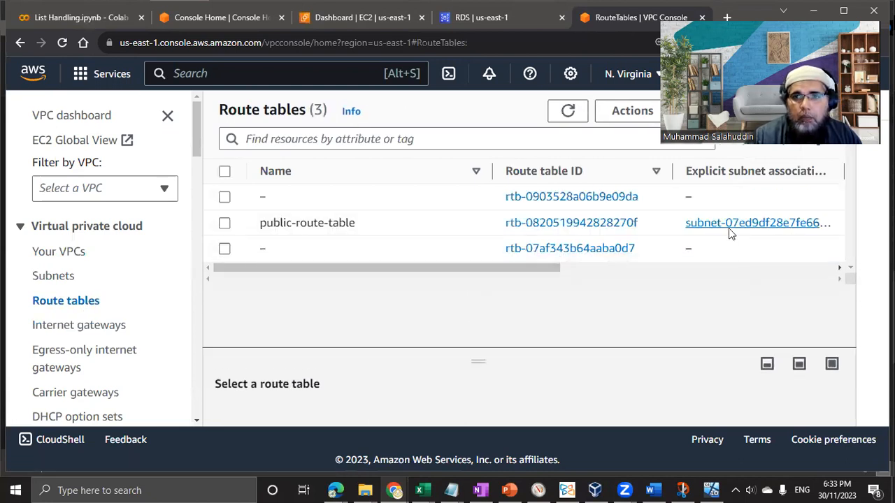
# Examine the details and explicit subnet associations of public-route-table, widening the Subnet ID column to read the full ID
pyautogui.click(629, 223)
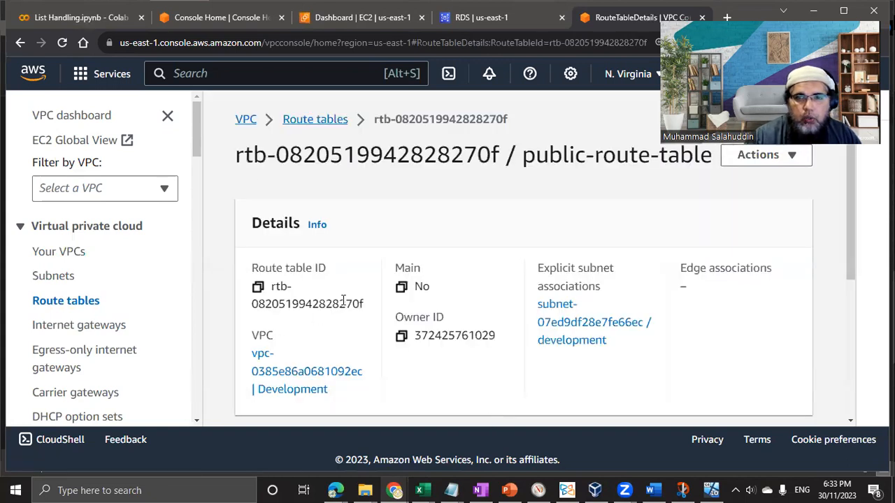
pyautogui.scroll(-3, 342, 300)
pyautogui.click(404, 251)
pyautogui.scroll(-2, 479, 251)
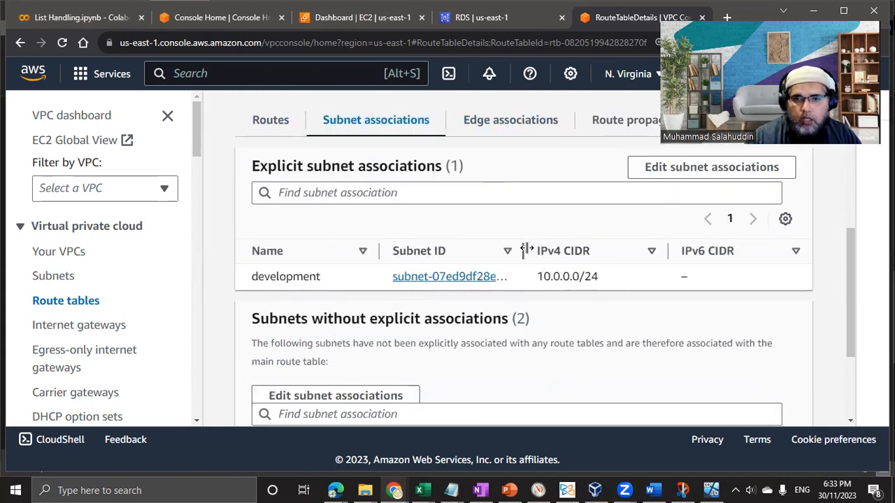
pyautogui.moveTo(524, 250); pyautogui.dragTo(620, 252)
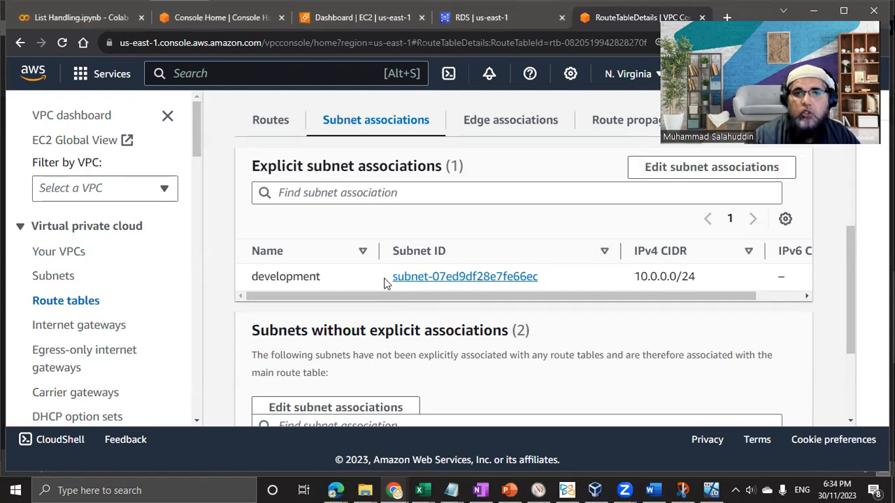
pyautogui.scroll(5, 542, 160)
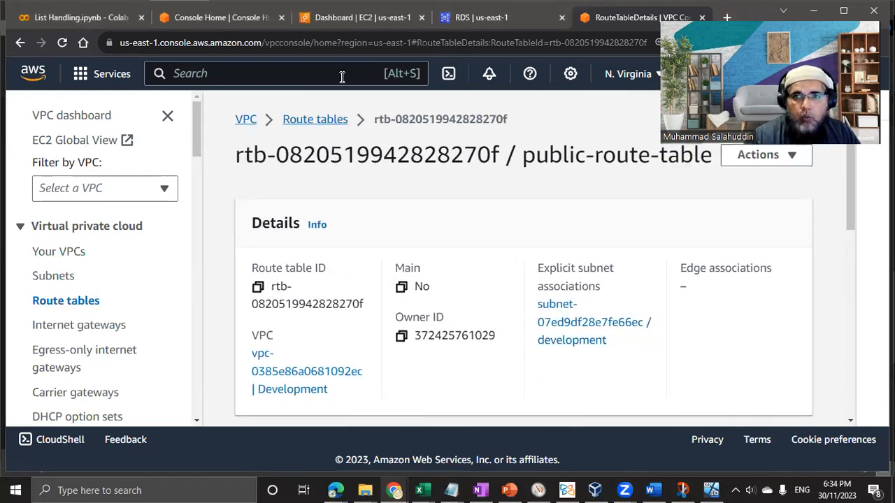
pyautogui.hotkey('alt', 'Tab')
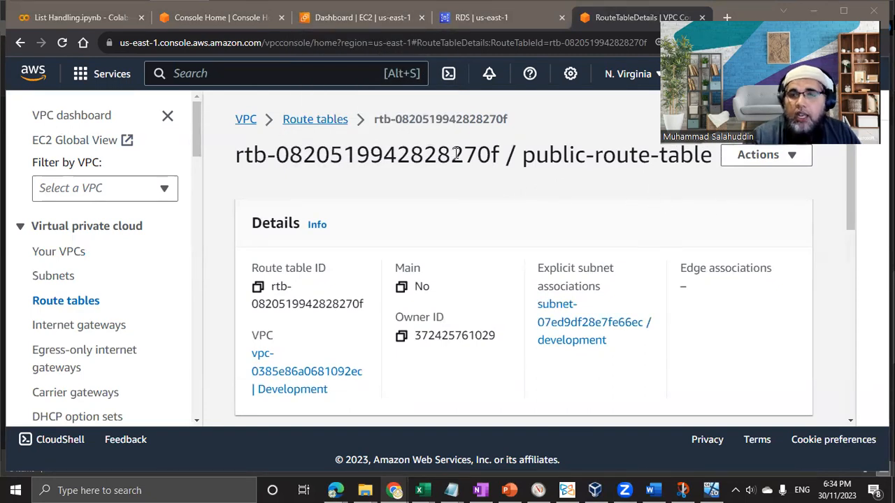
# Switch to the EC2 console and start launching a new instance from the Instances page
pyautogui.click(357, 21)
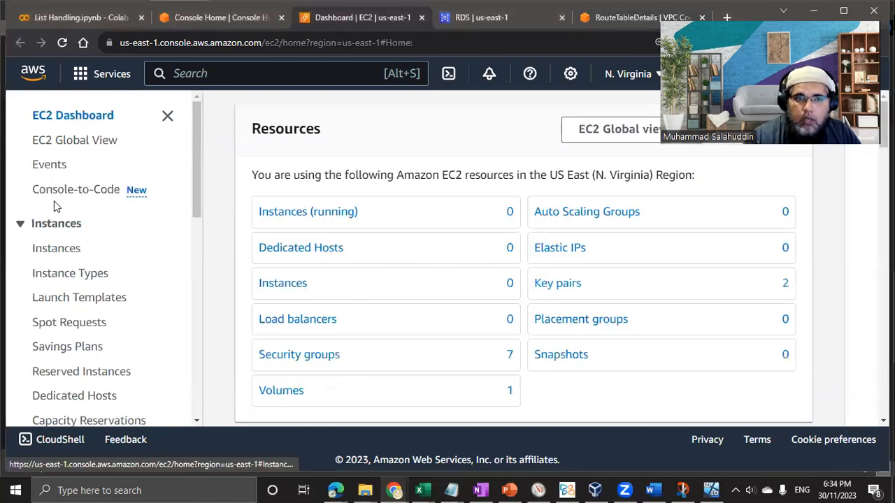
pyautogui.click(56, 249)
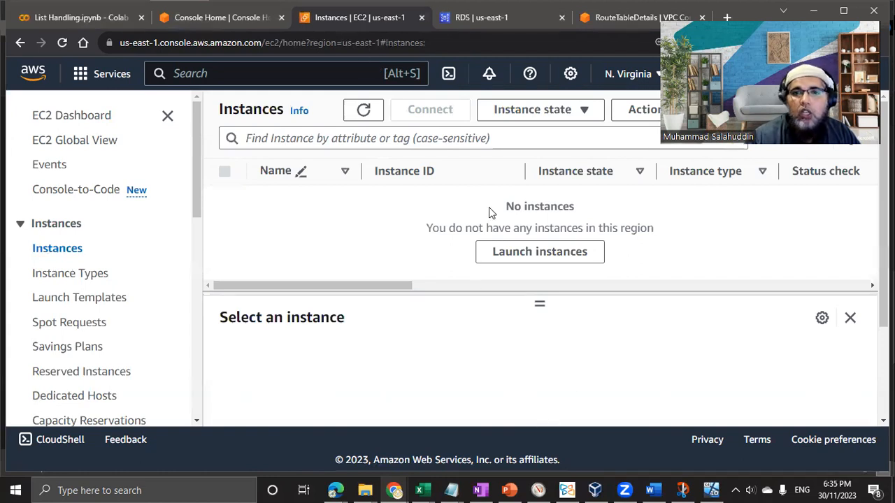
pyautogui.click(550, 260)
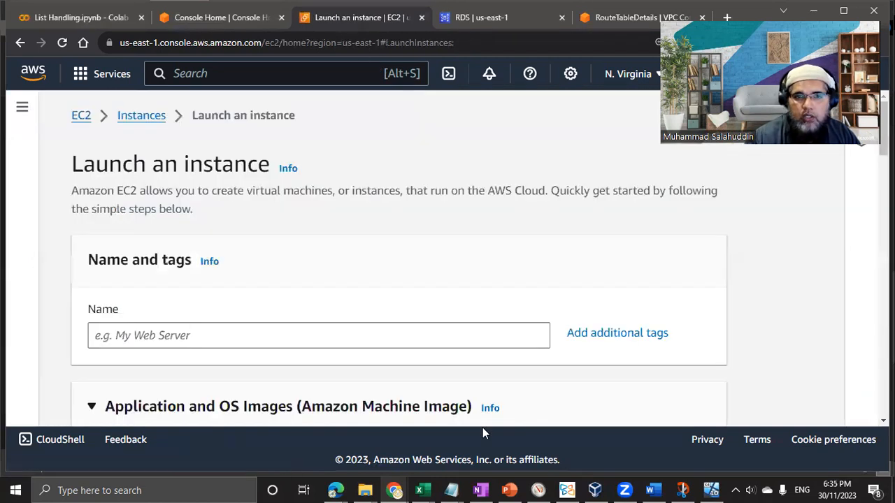
# Name the new instance WebServerDEV
pyautogui.scroll(-2, 314, 286)
pyautogui.click(307, 205)
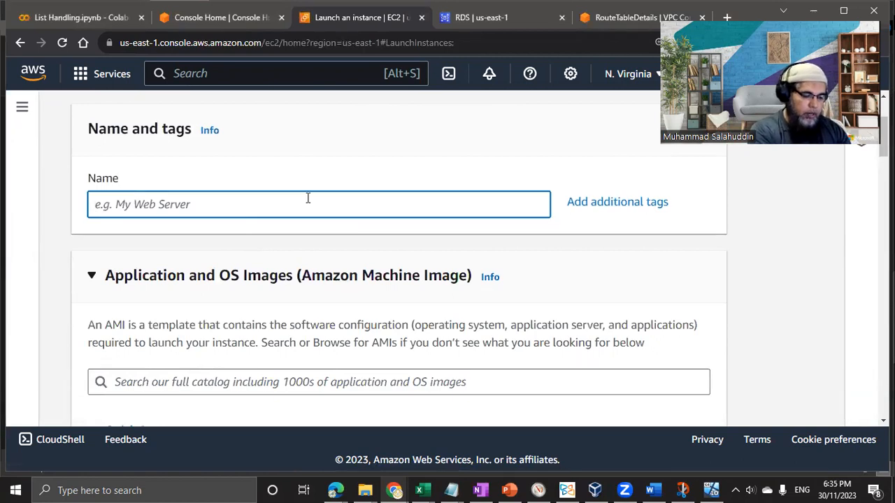
pyautogui.write('DEV')
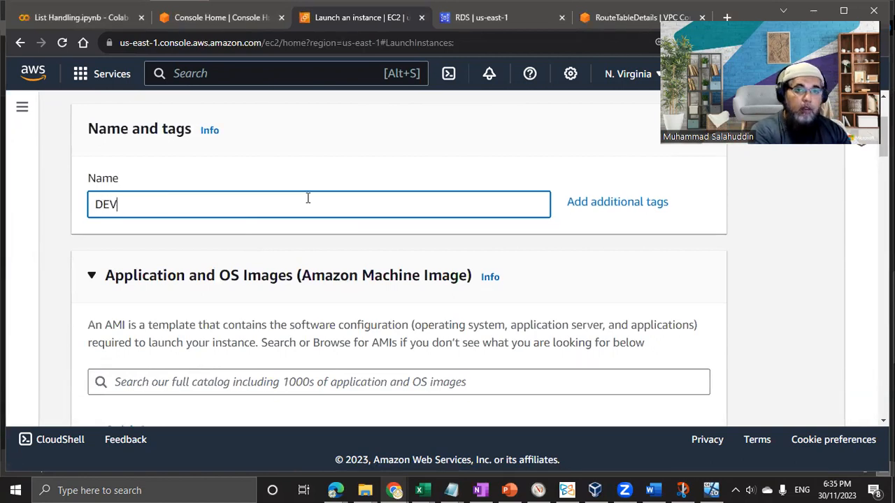
pyautogui.write('Server')
pyautogui.press('Home')
pyautogui.write('We')
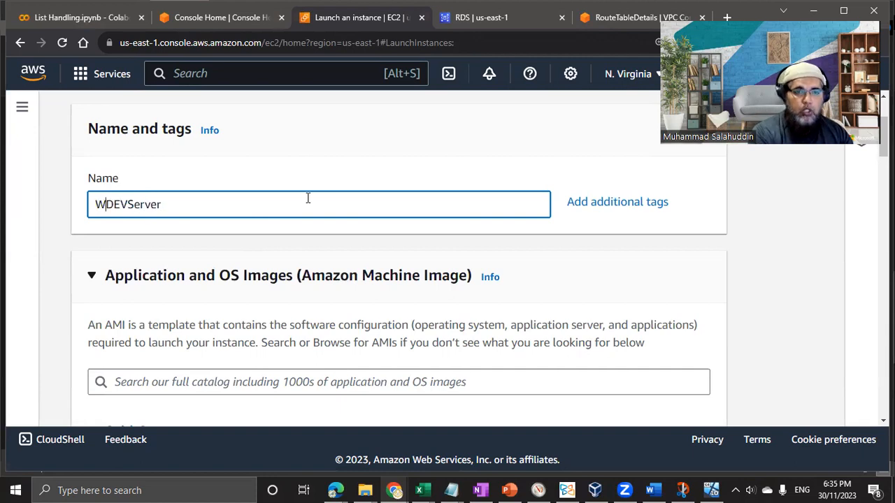
pyautogui.write('b')
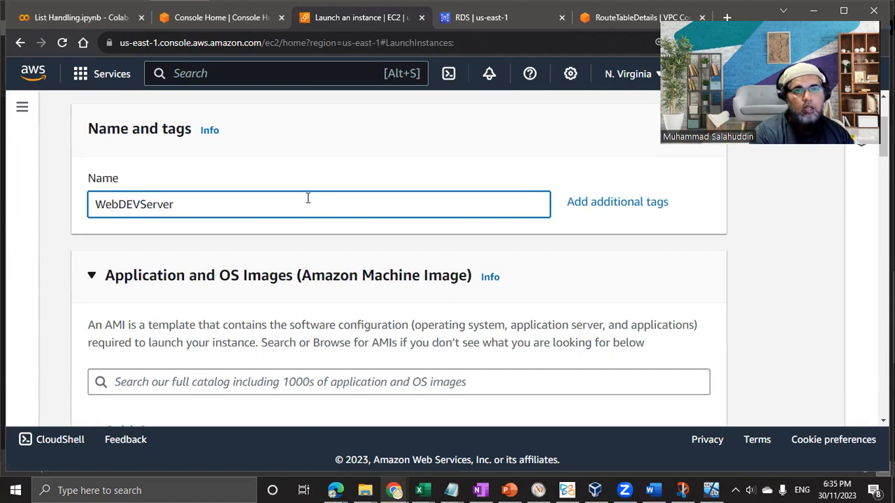
pyautogui.press('Delete')
pyautogui.press('Delete')
pyautogui.press('Delete')
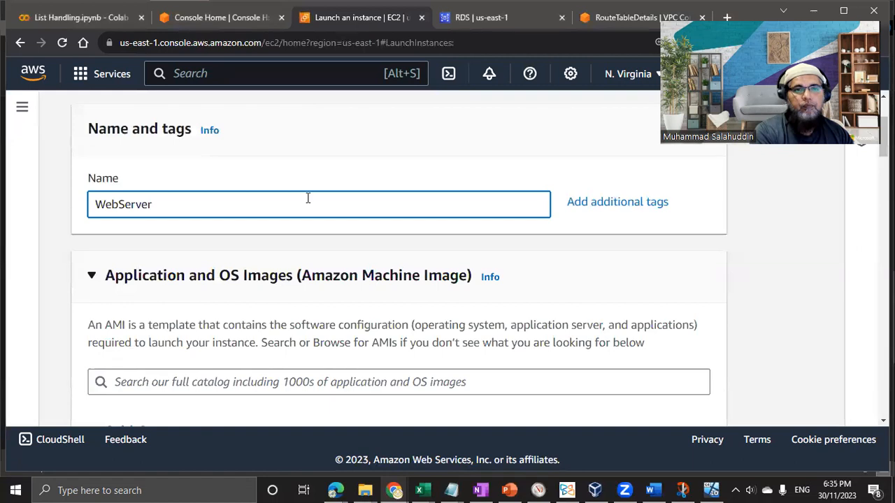
pyautogui.press('End')
pyautogui.write('DEV')
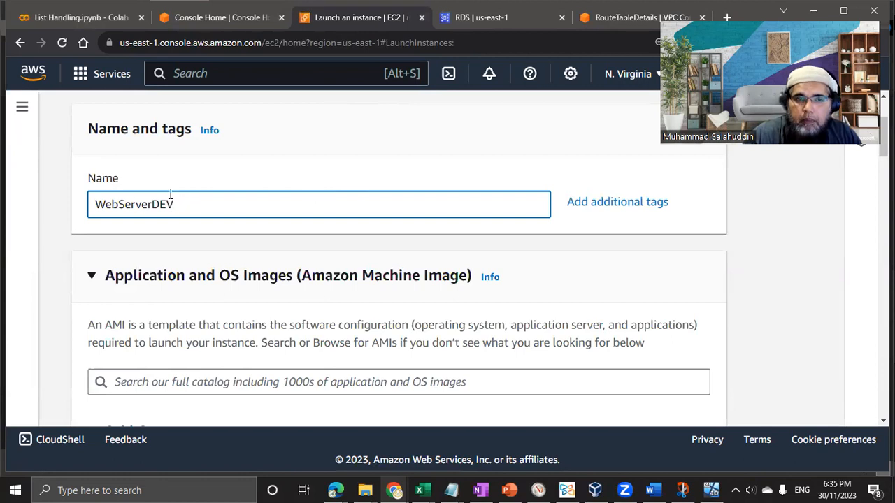
pyautogui.click(110, 208)
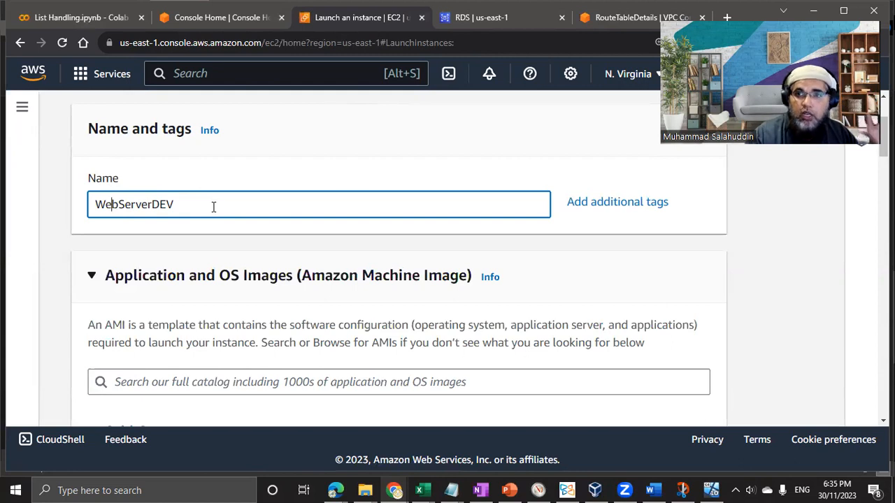
# Look over the Quick Start operating system images with Amazon Linux selected
pyautogui.scroll(-1, 322, 257)
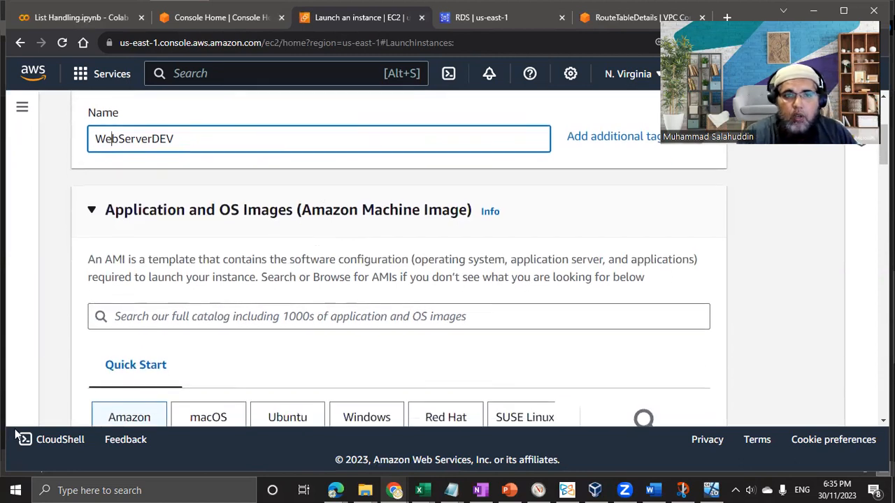
pyautogui.scroll(-2, 239, 361)
pyautogui.click(260, 190)
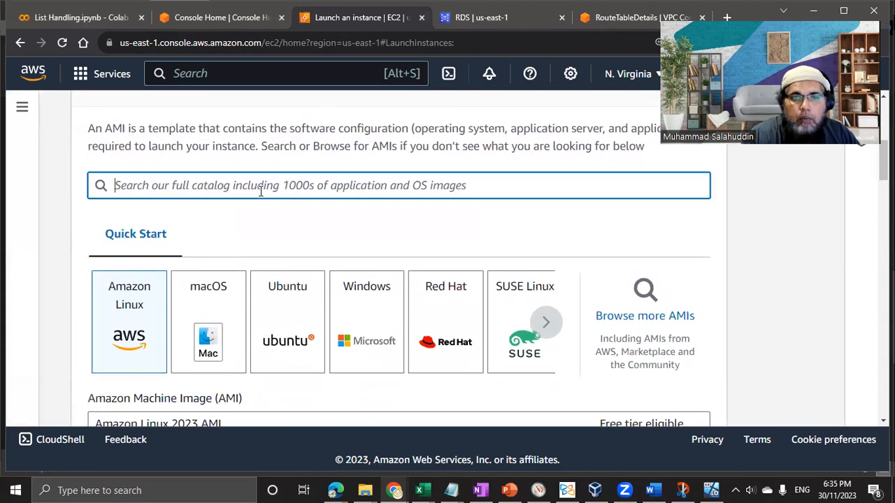
pyautogui.click(121, 318)
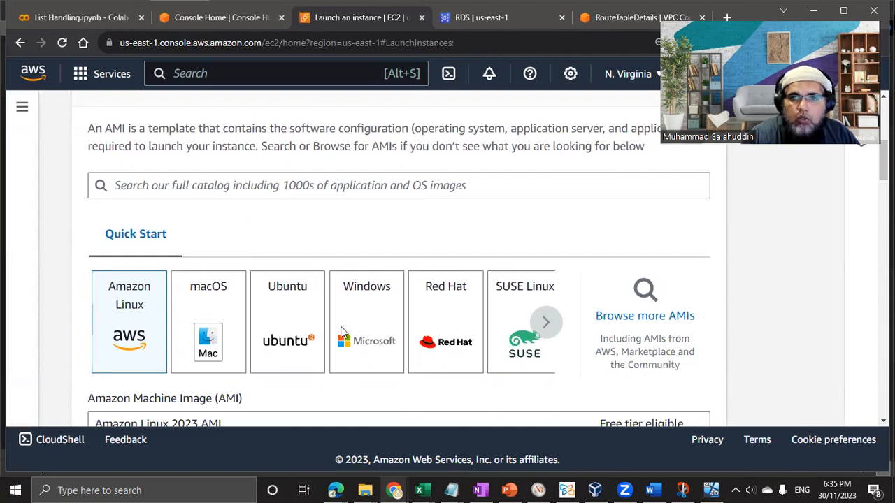
# Add a second tag to the instance with key TYPE and value DEVTEST
pyautogui.scroll(4, 340, 327)
pyautogui.scroll(-3, 301, 291)
pyautogui.scroll(-1, 381, 252)
pyautogui.scroll(3, 634, 227)
pyautogui.click(653, 203)
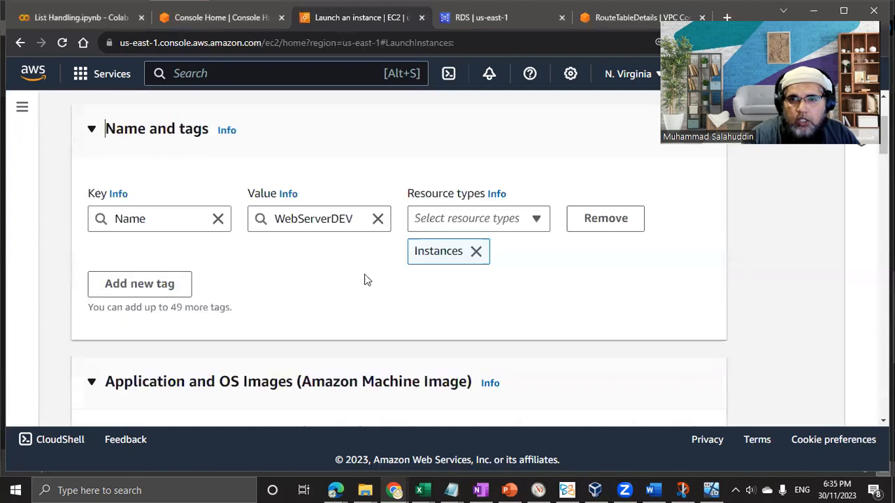
pyautogui.click(172, 285)
pyautogui.click(176, 317)
pyautogui.write('TY')
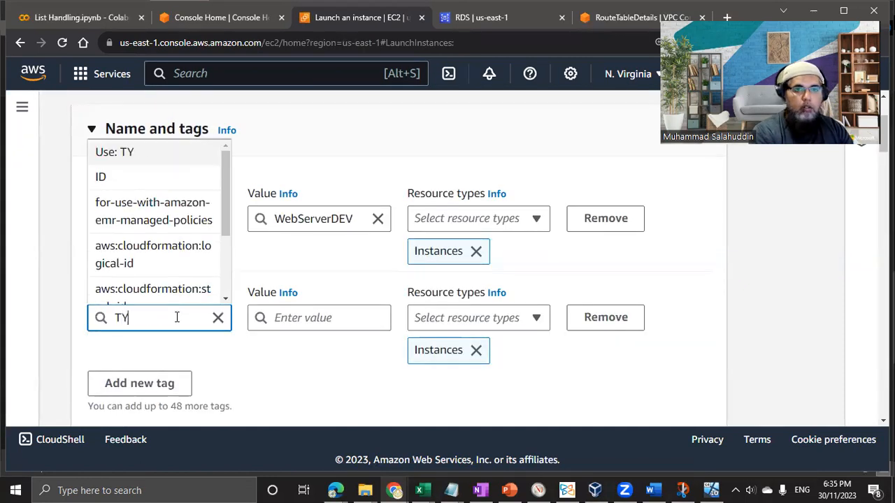
pyautogui.write('PE')
pyautogui.press('Tab')
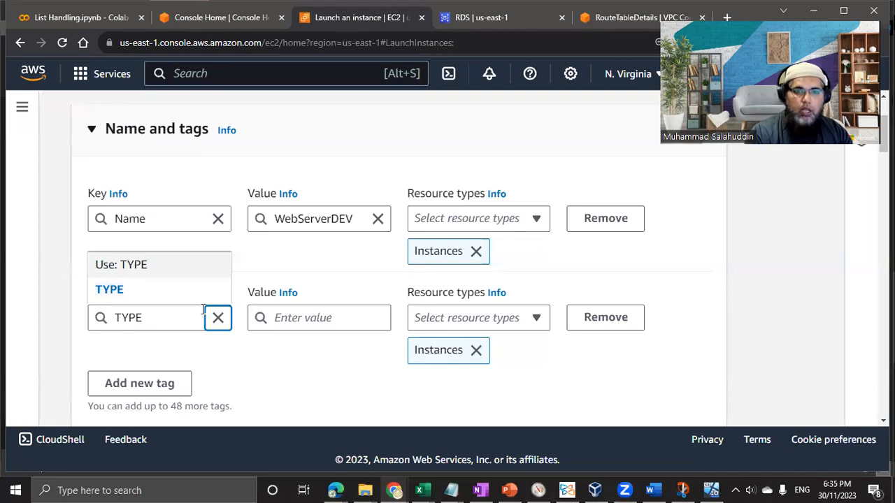
pyautogui.click(291, 317)
pyautogui.write('DEVTE')
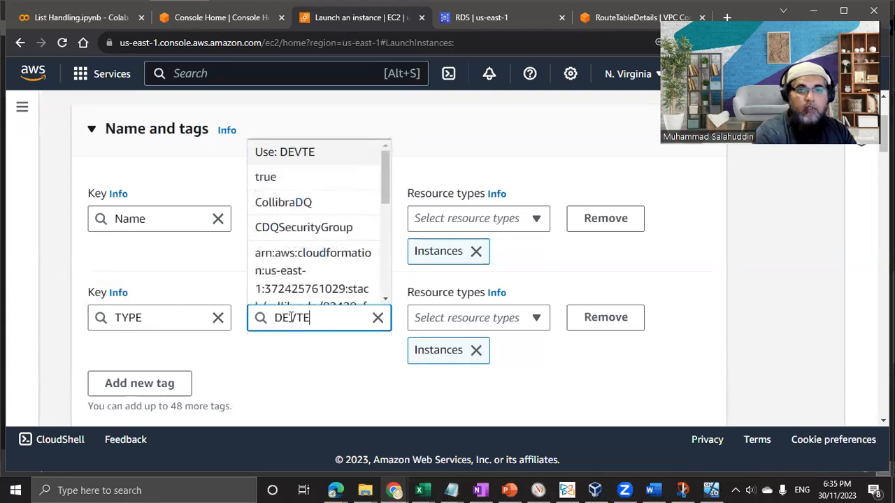
pyautogui.write('ST')
pyautogui.click(309, 297)
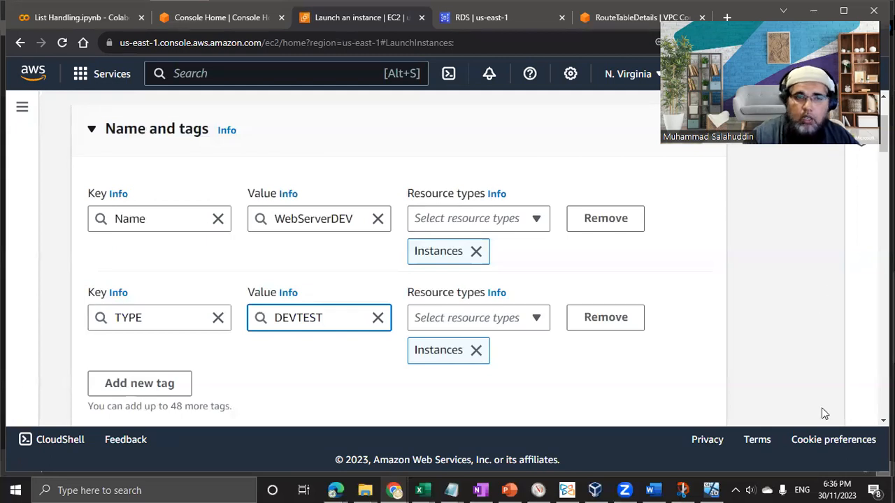
# Try the Ubuntu and Red Hat Quick Start images to compare their machine image details
pyautogui.scroll(-2, 354, 273)
pyautogui.scroll(-8, 354, 278)
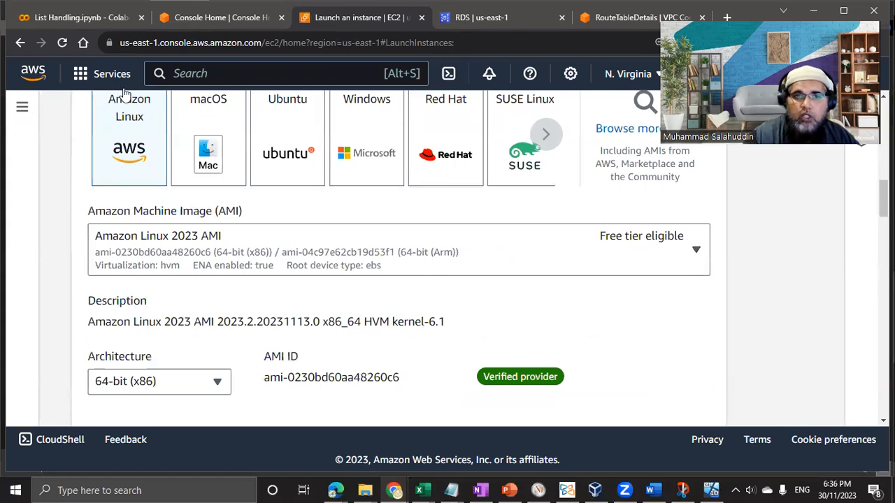
pyautogui.scroll(1, 466, 200)
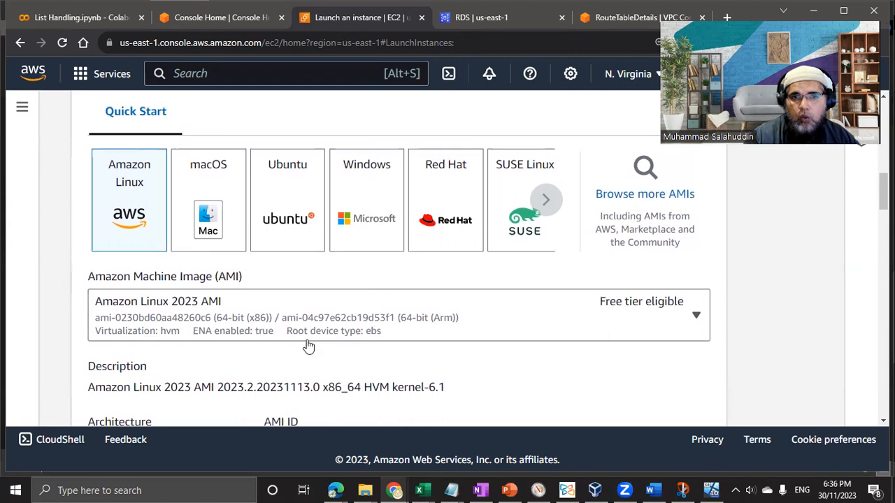
pyautogui.click(309, 204)
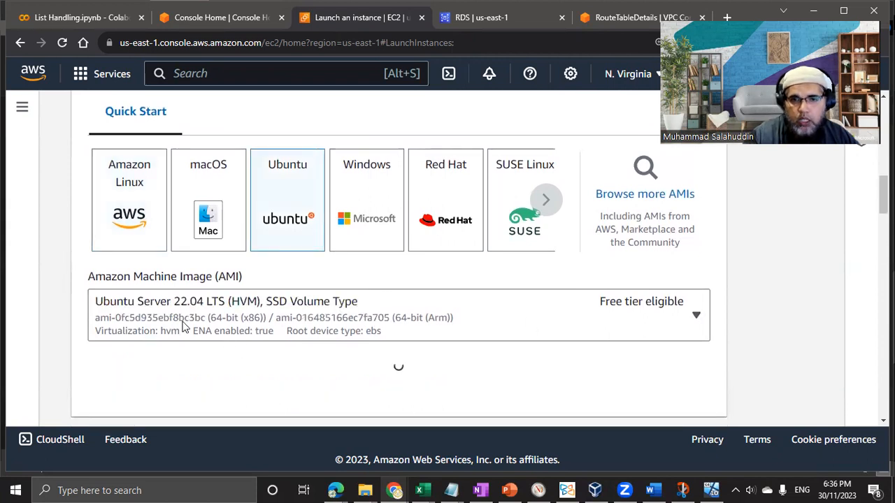
pyautogui.scroll(-1, 156, 271)
pyautogui.scroll(-1, 158, 272)
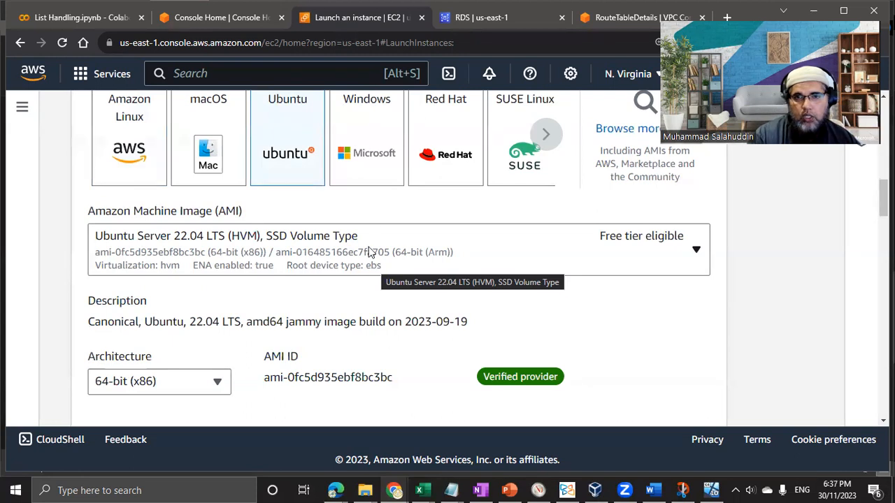
pyautogui.click(449, 136)
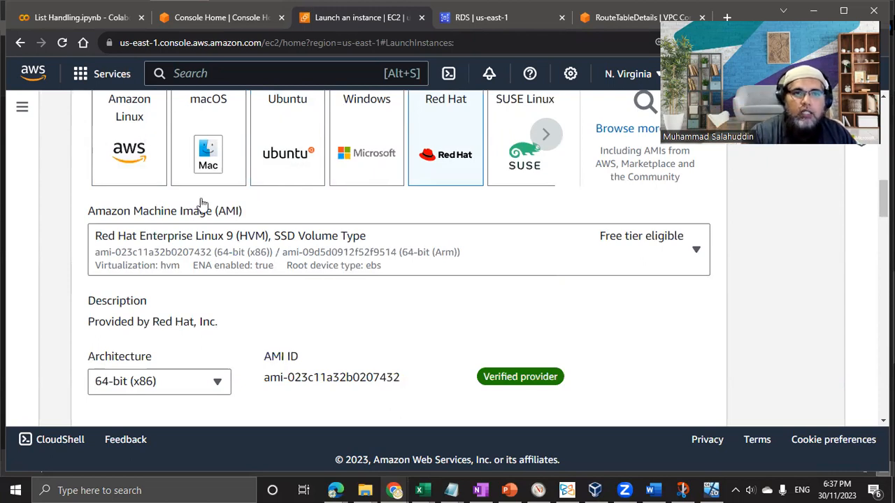
# Select Amazon Linux as the operating system with the Amazon Linux 2 AMI (HVM) - Kernel 5.10, SSD Volume Type image
pyautogui.click(146, 149)
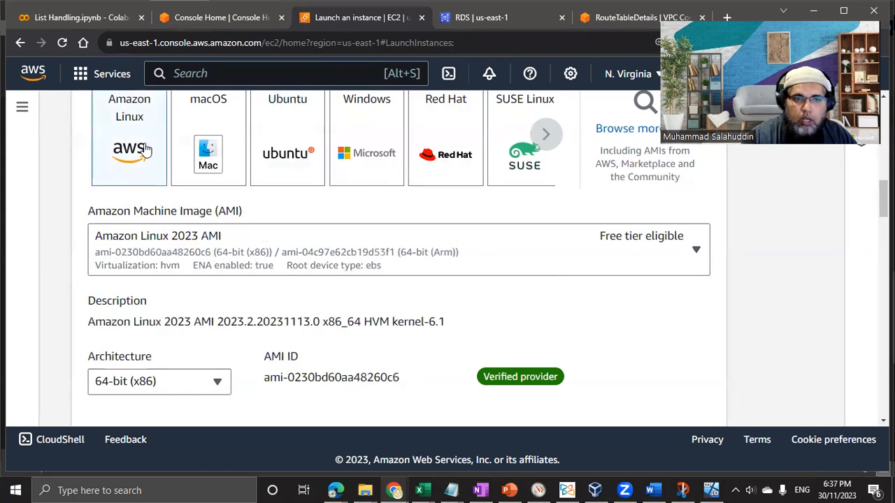
pyautogui.click(313, 252)
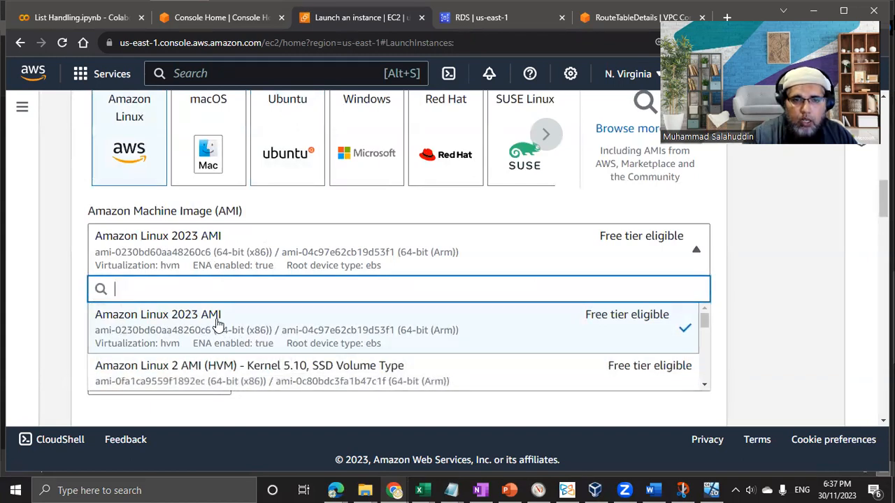
pyautogui.click(329, 371)
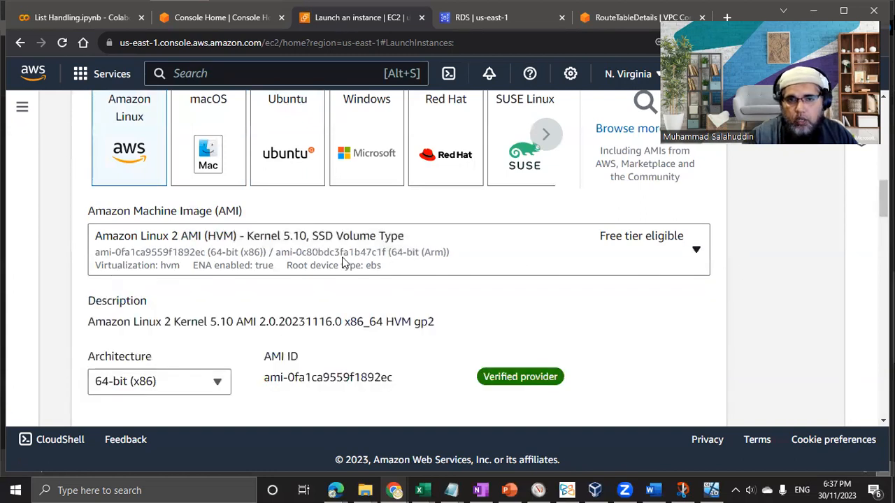
# Review the t2.micro instance type's specifications and pricing, and open the list of alternative types without changing the selection
pyautogui.scroll(-2, 176, 273)
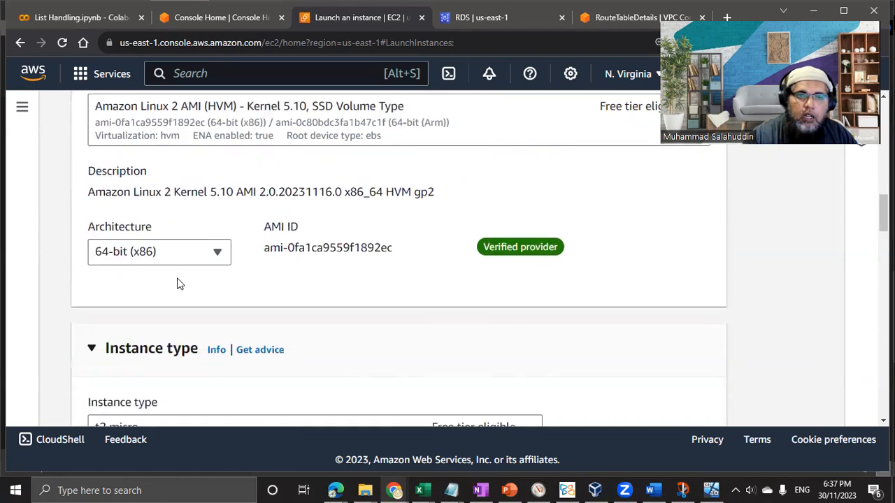
pyautogui.scroll(-2, 117, 264)
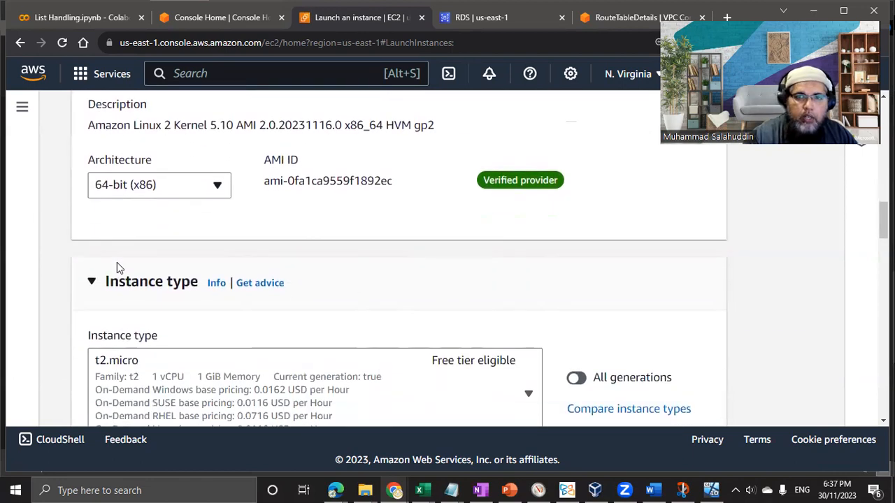
pyautogui.scroll(-1, 117, 267)
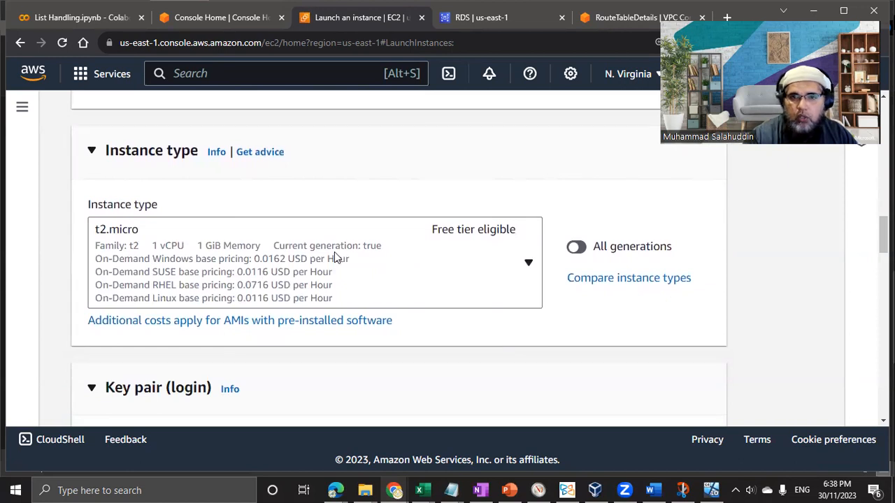
pyautogui.click(190, 266)
pyautogui.click(191, 269)
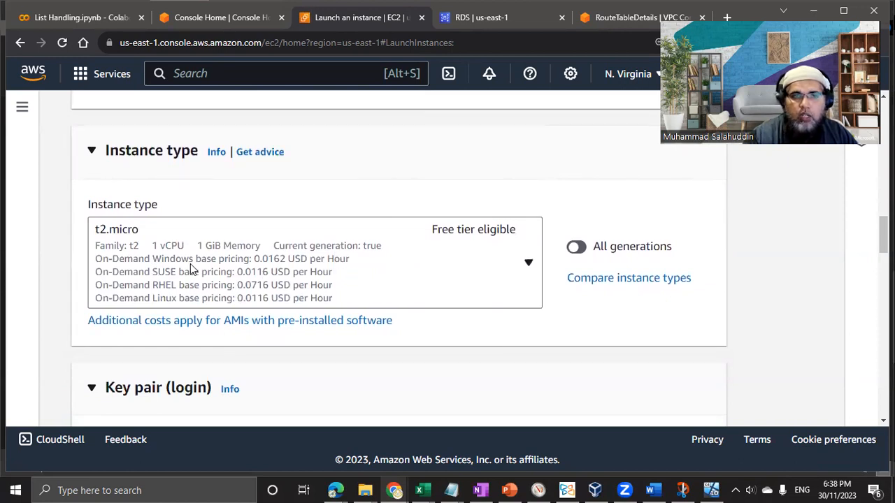
pyautogui.click(190, 266)
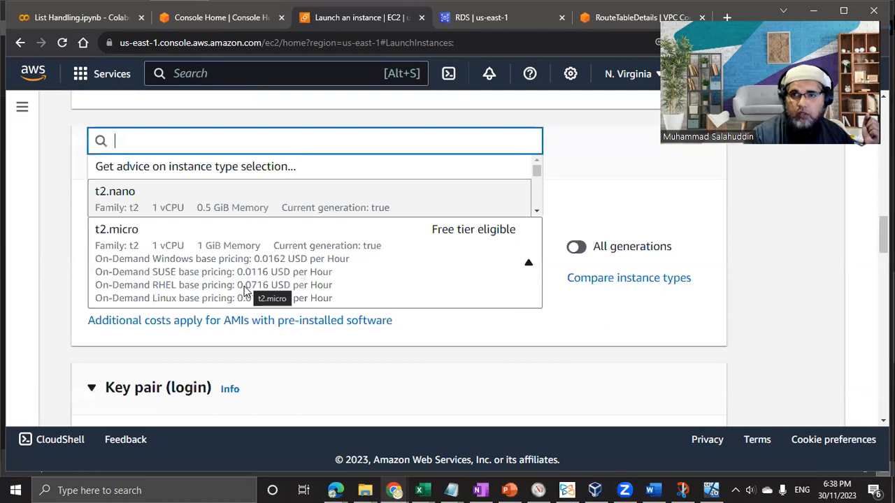
pyautogui.click(277, 269)
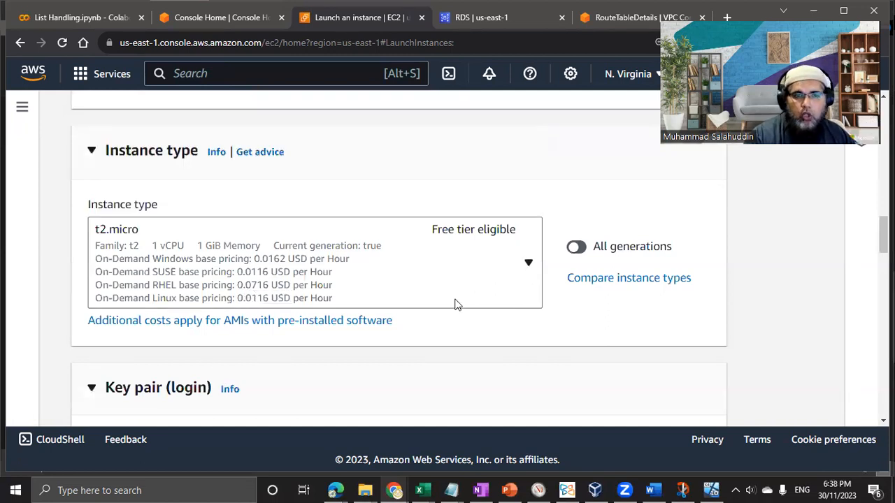
# Choose AGWebServerKeys as the key pair for logging in to the instance
pyautogui.scroll(-4, 66, 295)
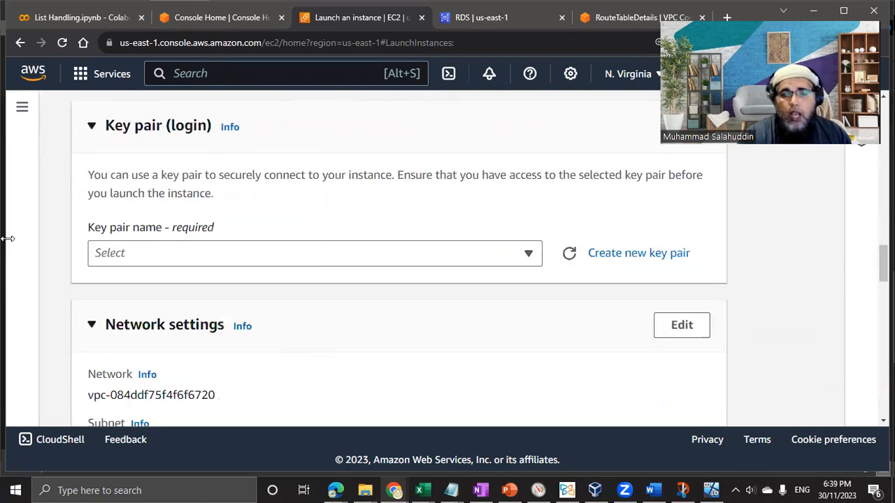
pyautogui.click(329, 257)
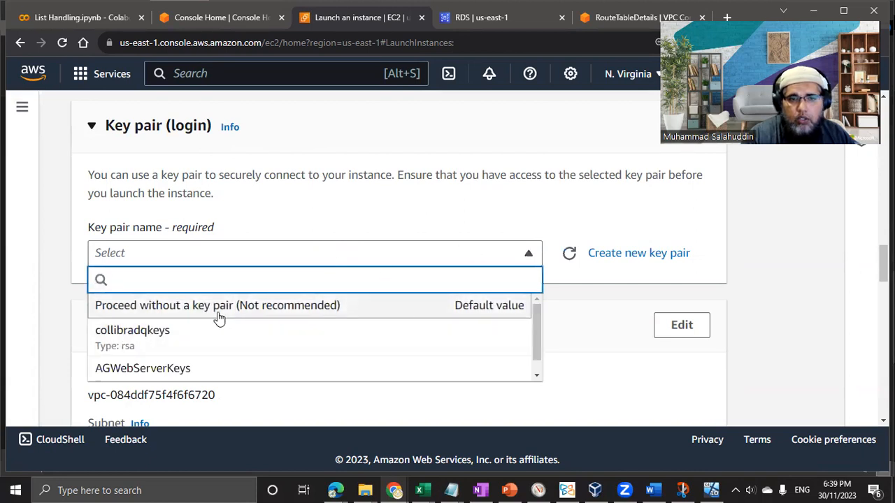
pyautogui.click(158, 369)
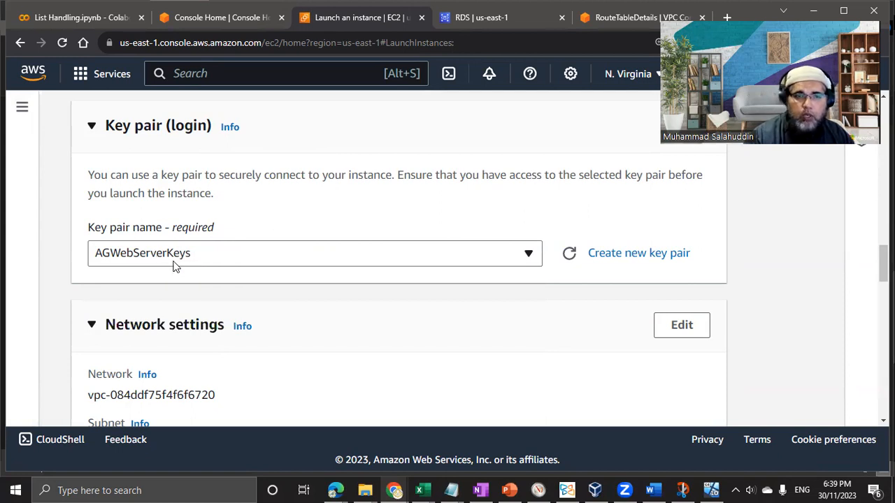
# Edit the network settings and set the VPC to Development (10.0.0.0/16)
pyautogui.scroll(-3, 174, 266)
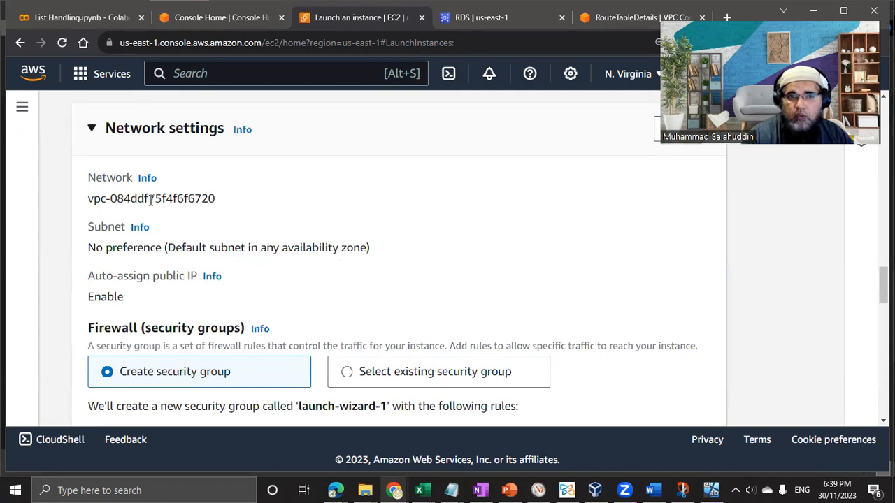
pyautogui.scroll(2, 496, 240)
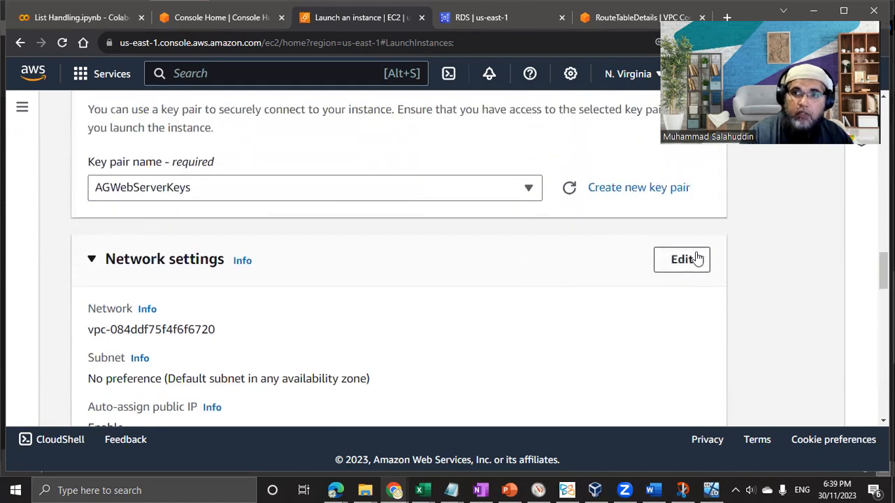
pyautogui.click(687, 259)
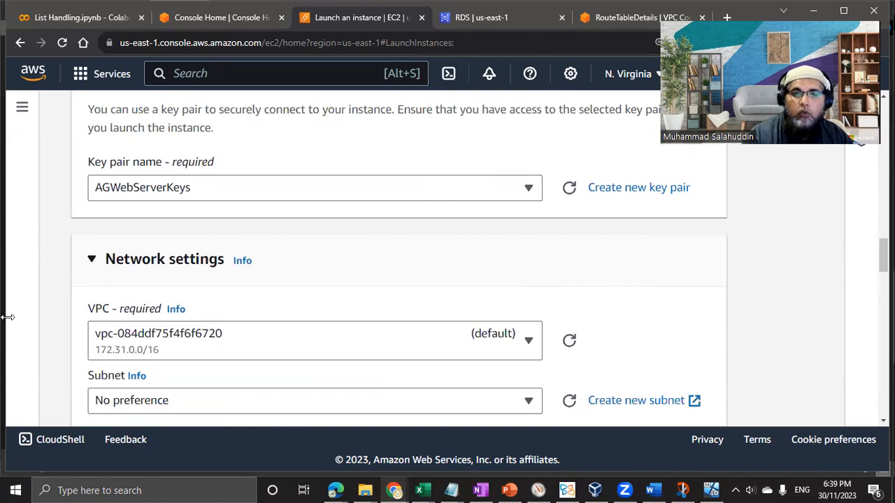
pyautogui.scroll(-2, 170, 320)
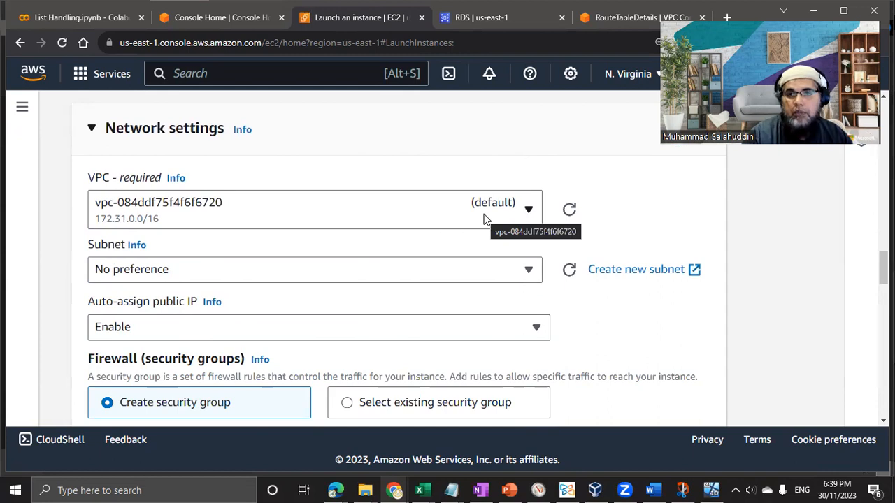
pyautogui.click(165, 218)
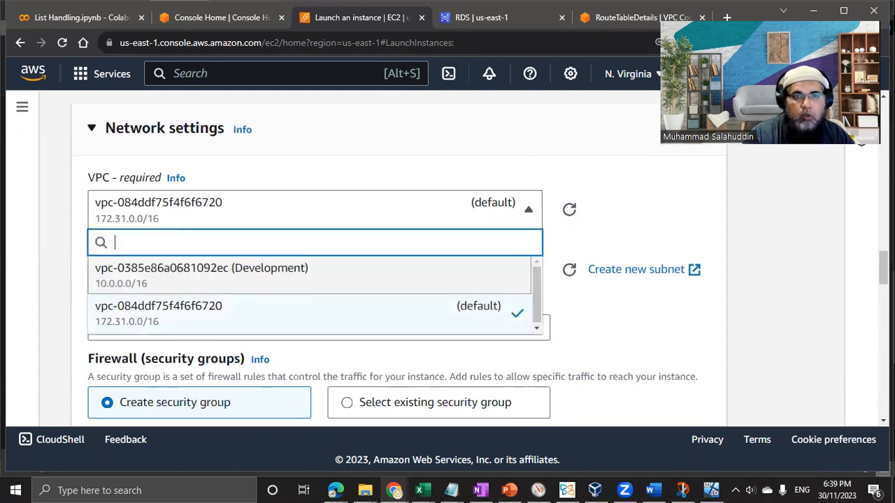
pyautogui.click(284, 274)
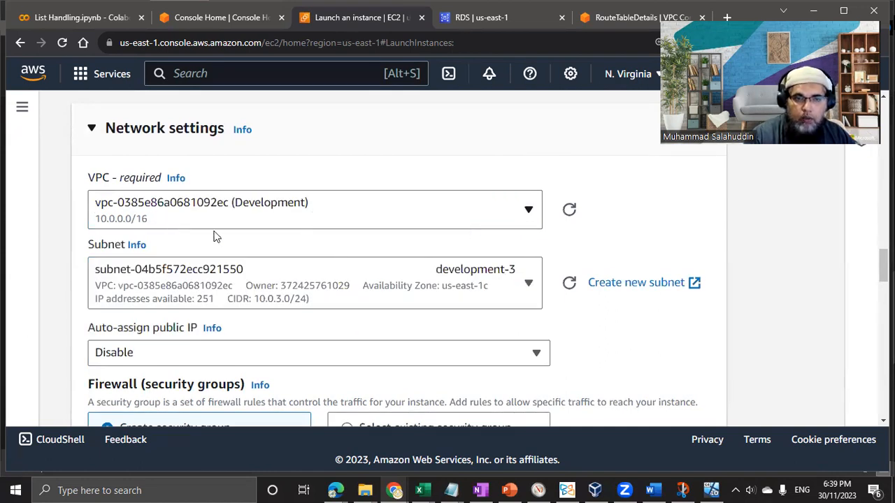
# Set the subnet to development in availability zone us-east-1a with CIDR 10.0.0.0/24
pyautogui.scroll(-1, 96, 272)
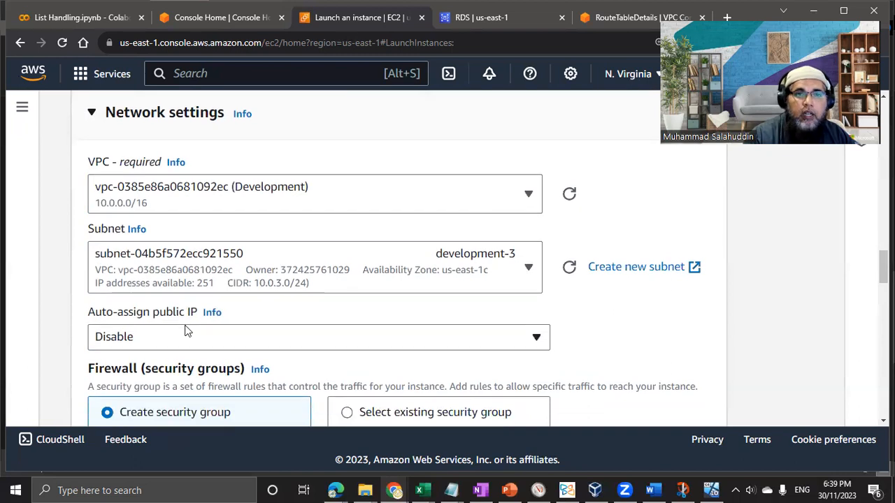
pyautogui.click(299, 229)
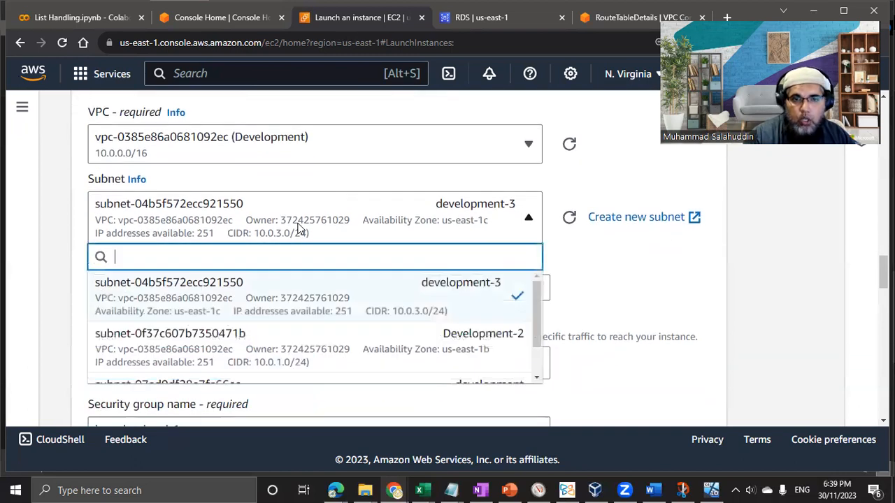
pyautogui.scroll(-1, 485, 307)
pyautogui.scroll(-2, 491, 318)
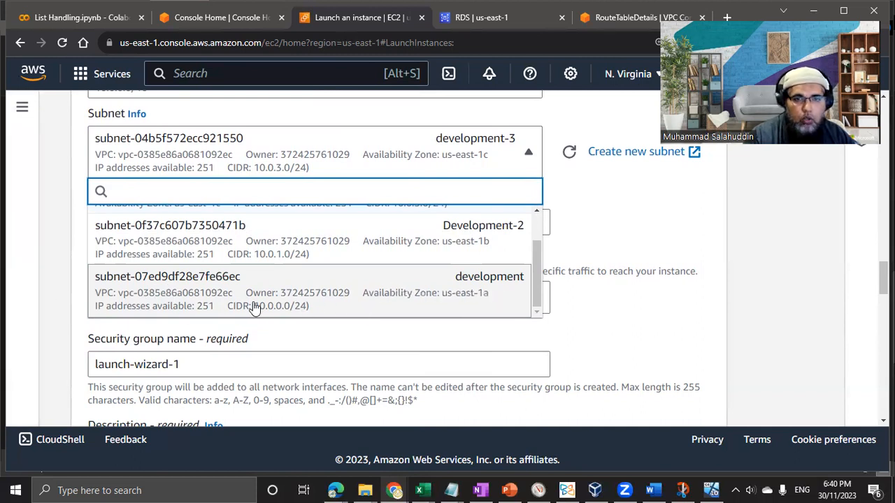
pyautogui.click(212, 306)
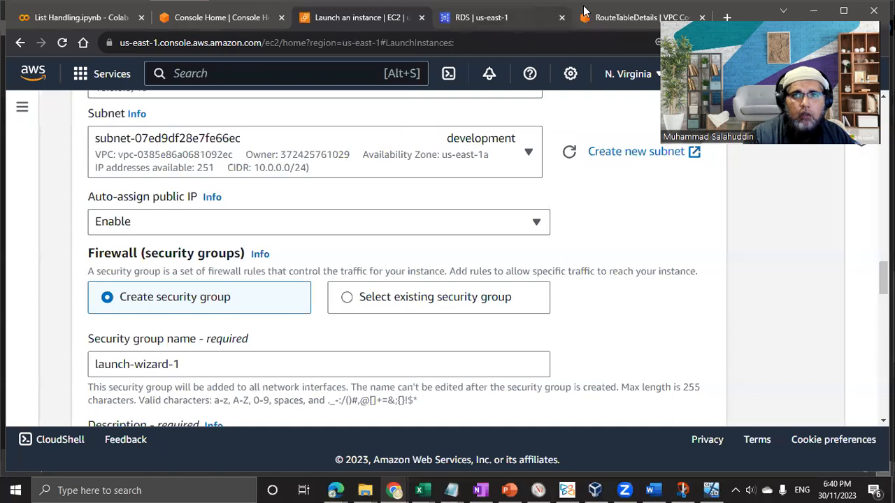
# Check the explicit subnet associations of public-route-table on the VPC page, then return to the instance launch page
pyautogui.click(616, 15)
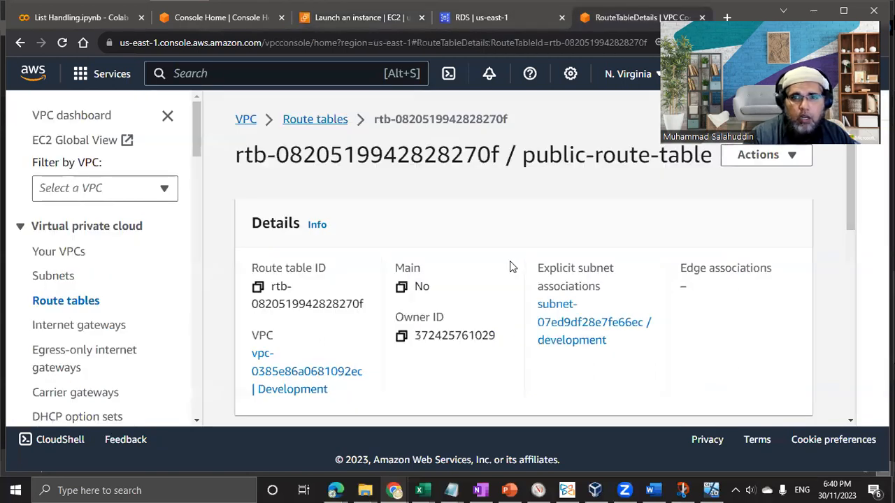
pyautogui.scroll(-2, 510, 266)
pyautogui.scroll(-2, 513, 270)
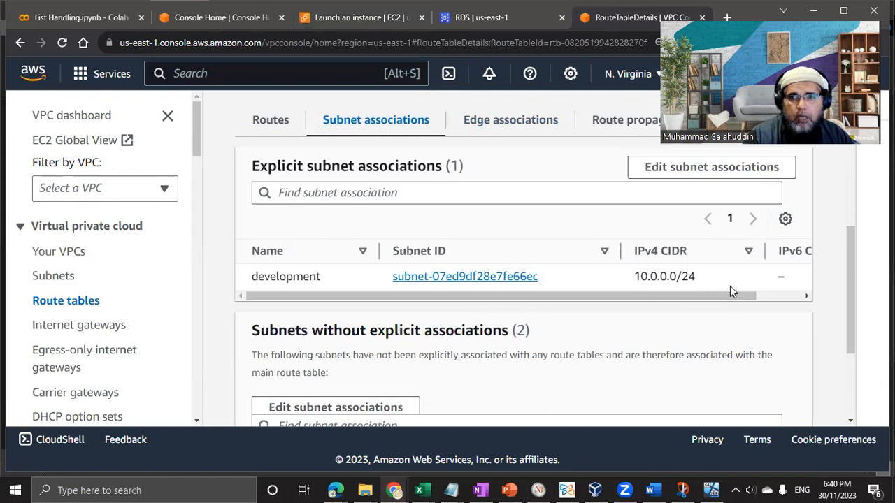
pyautogui.click(354, 20)
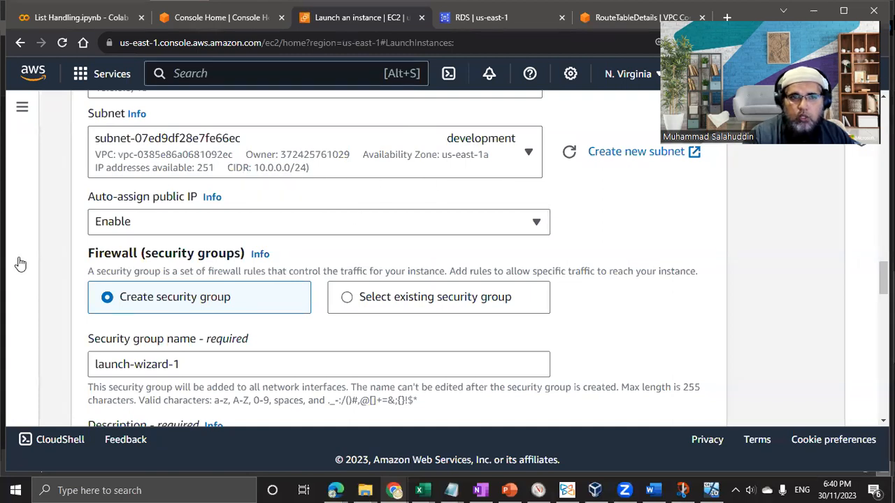
# Use an existing security group for the firewall and assign the WebServer group
pyautogui.scroll(-2, 237, 246)
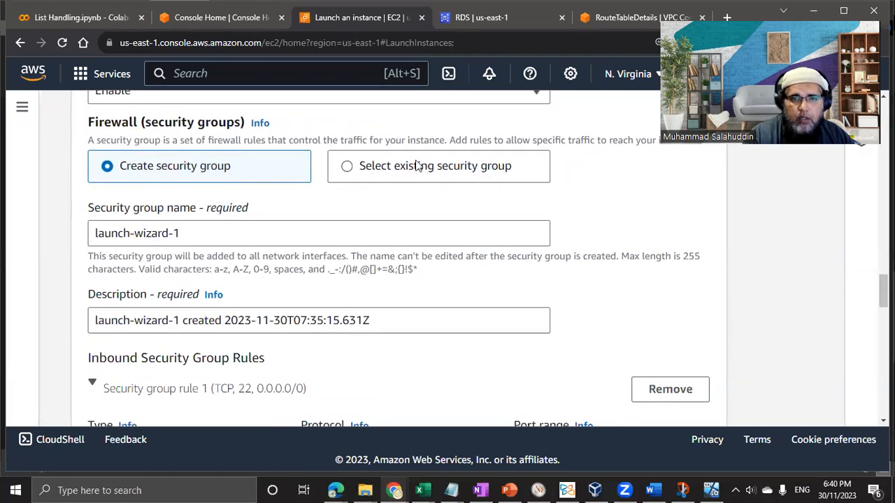
pyautogui.click(353, 167)
pyautogui.click(332, 232)
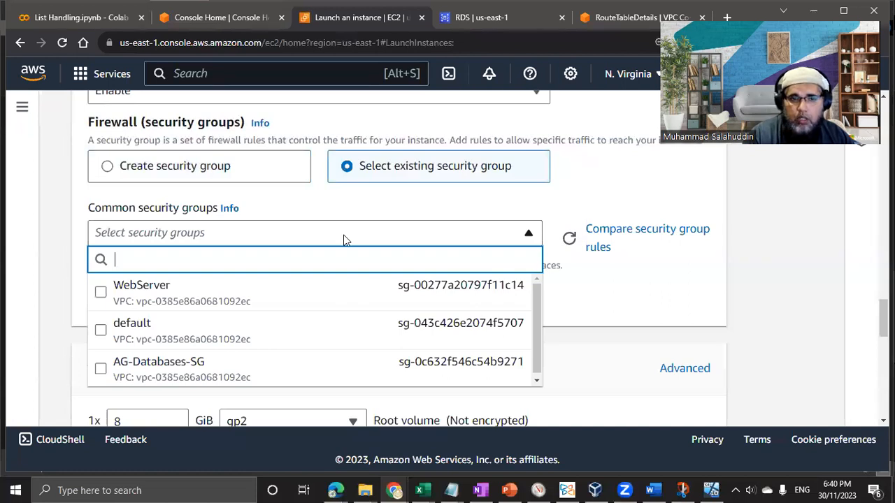
pyautogui.click(100, 293)
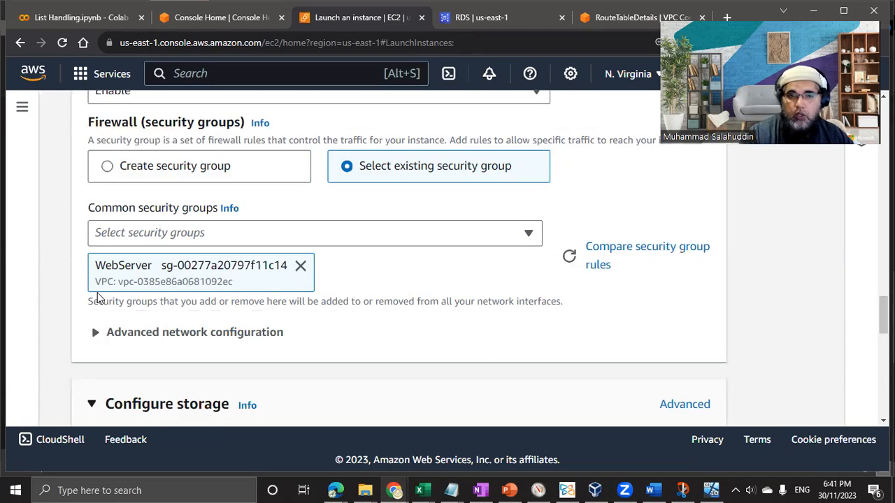
# Expand the advanced network configuration and review the options for network interface 1 and the root volume storage settings
pyautogui.scroll(-1, 160, 305)
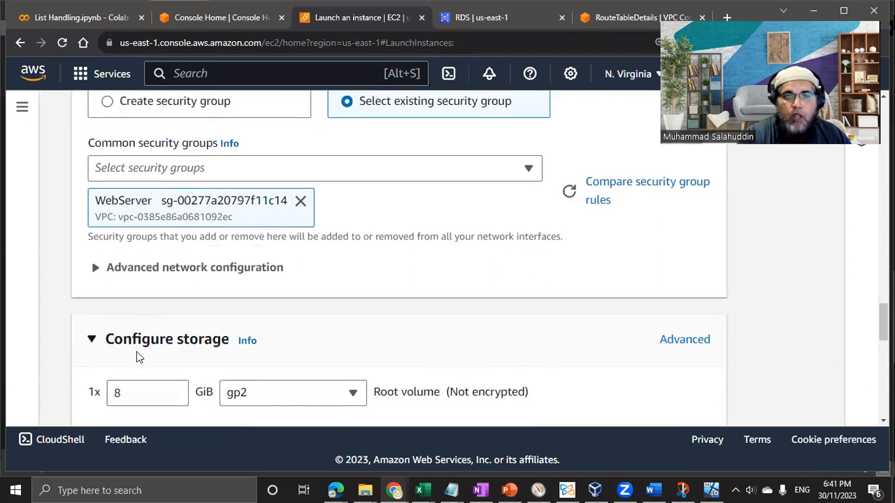
pyautogui.click(112, 268)
pyautogui.scroll(-2, 422, 233)
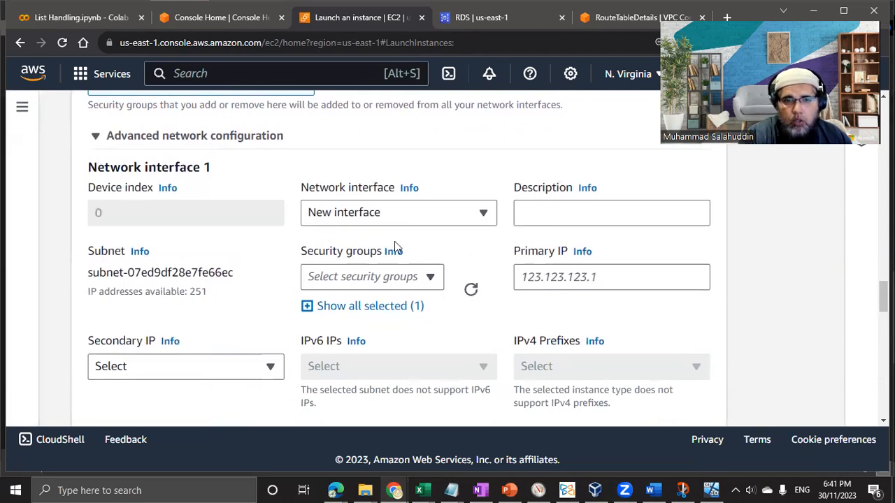
pyautogui.scroll(-1, 226, 267)
pyautogui.scroll(-1, 225, 266)
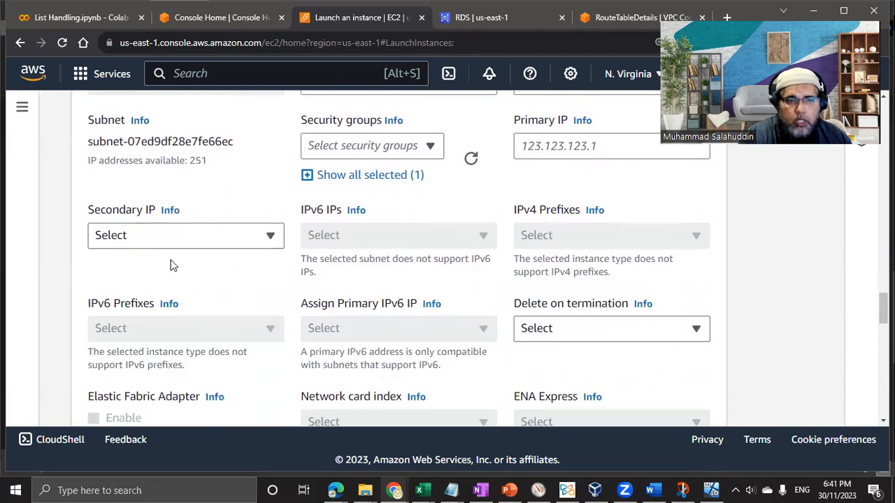
pyautogui.scroll(-1, 173, 264)
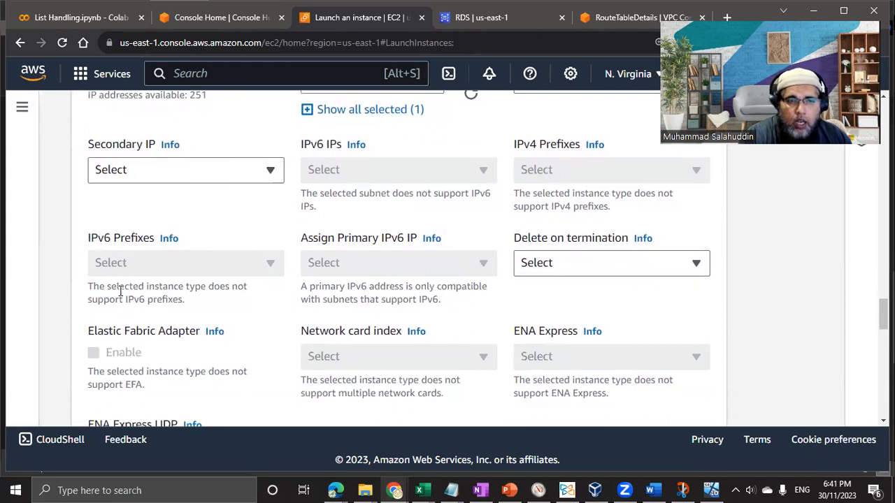
pyautogui.scroll(-5, 626, 246)
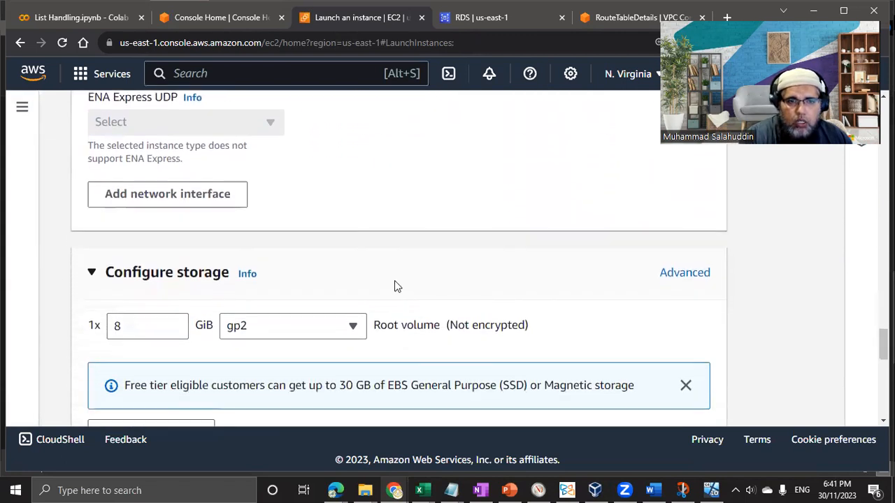
pyautogui.scroll(-1, 343, 232)
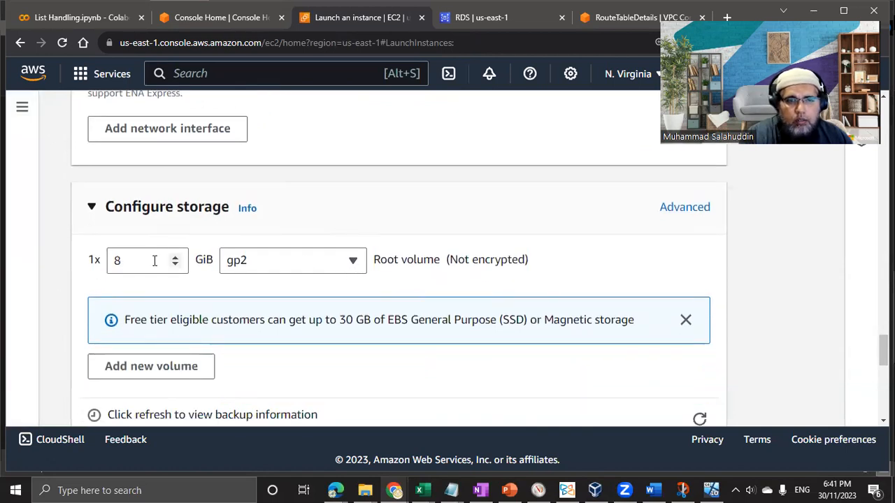
pyautogui.scroll(-1, 154, 260)
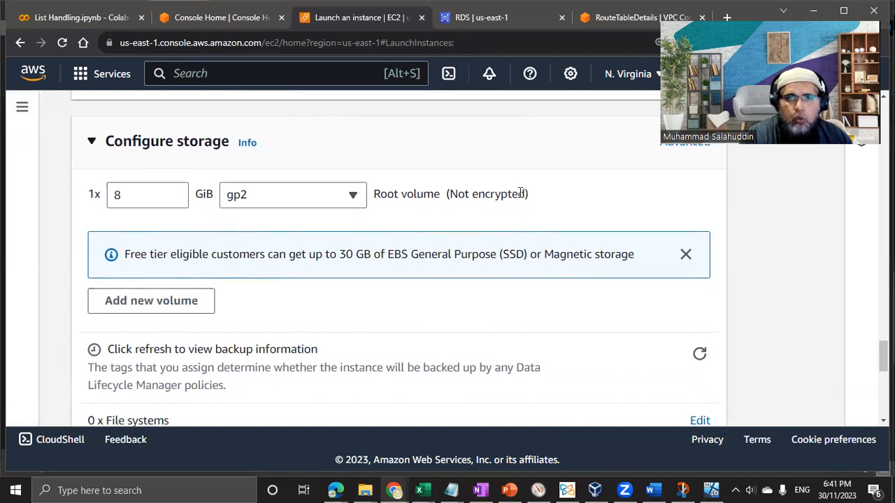
# Add a second storage volume to the instance and set its size to 30 GiB
pyautogui.scroll(-2, 210, 298)
pyautogui.scroll(1, 222, 270)
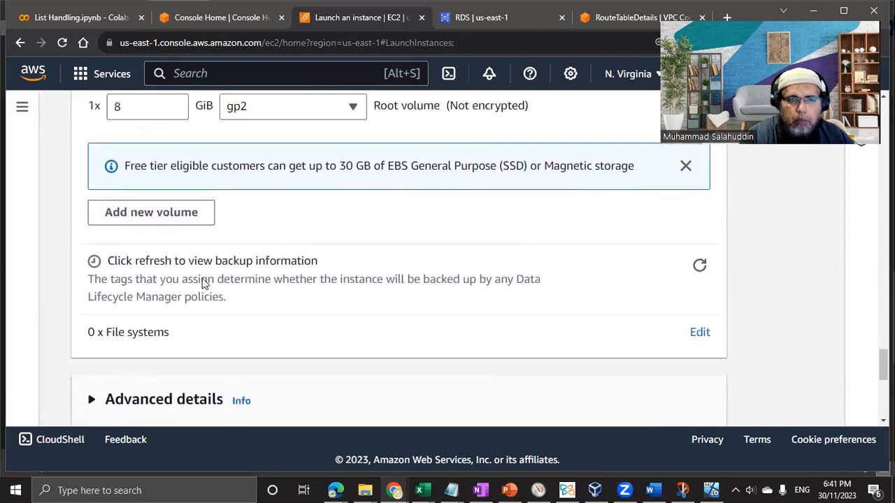
pyautogui.click(188, 238)
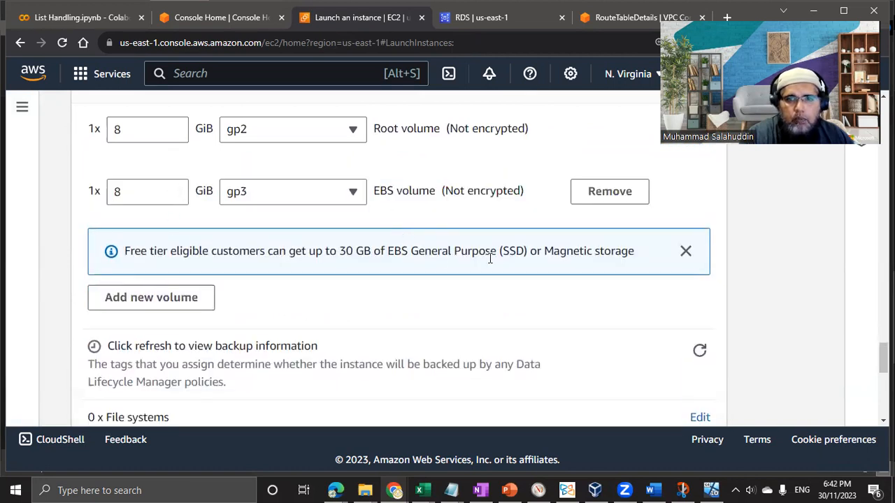
pyautogui.doubleClick(152, 190)
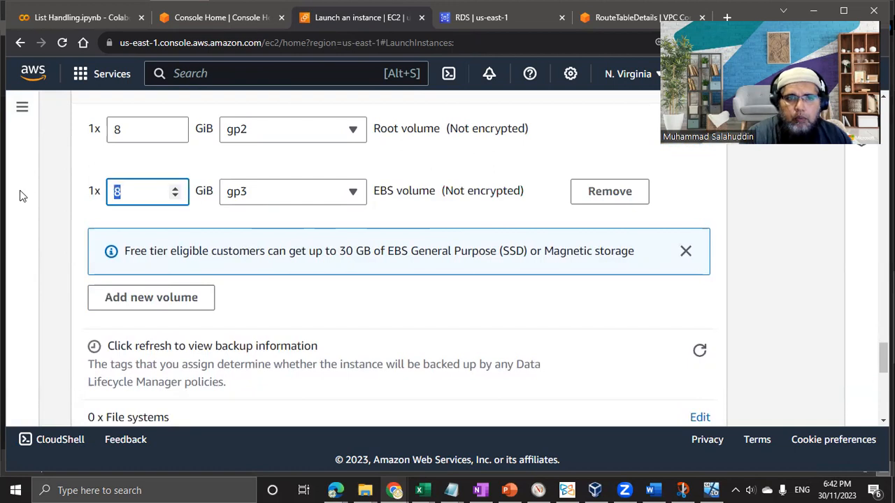
pyautogui.write('30')
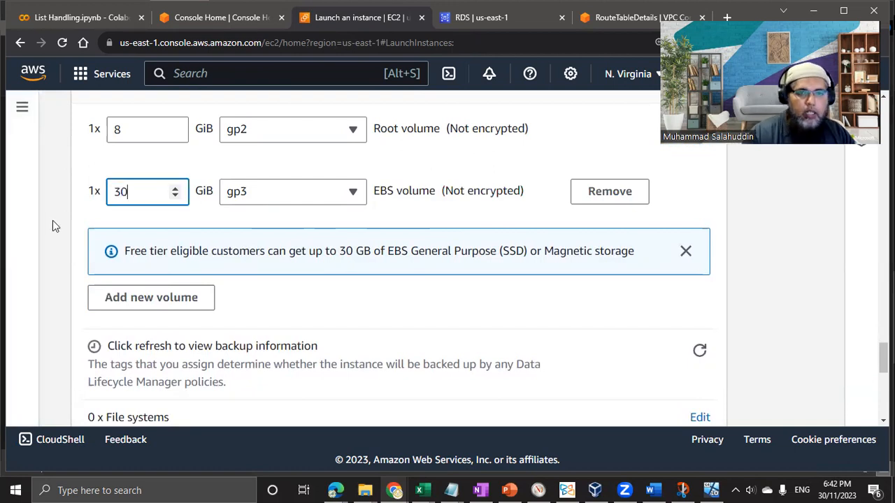
# Review the volume types available for the added EBS volume, keeping gp3
pyautogui.click(309, 197)
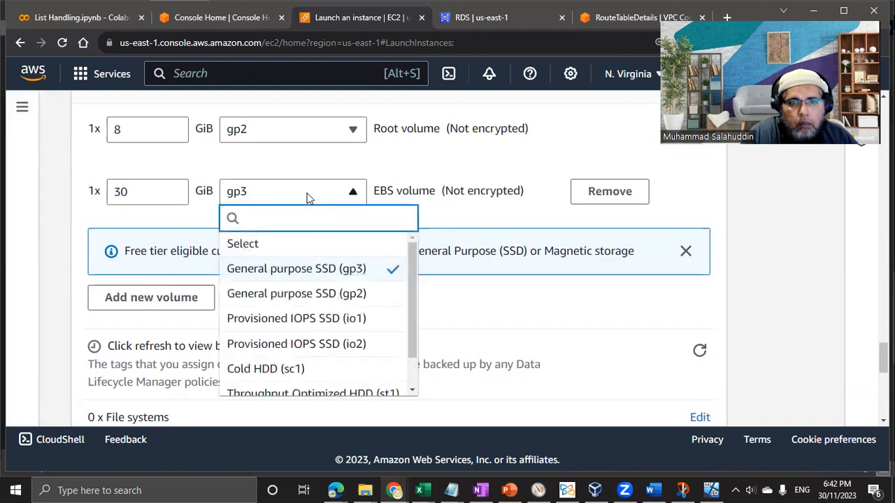
pyautogui.click(309, 198)
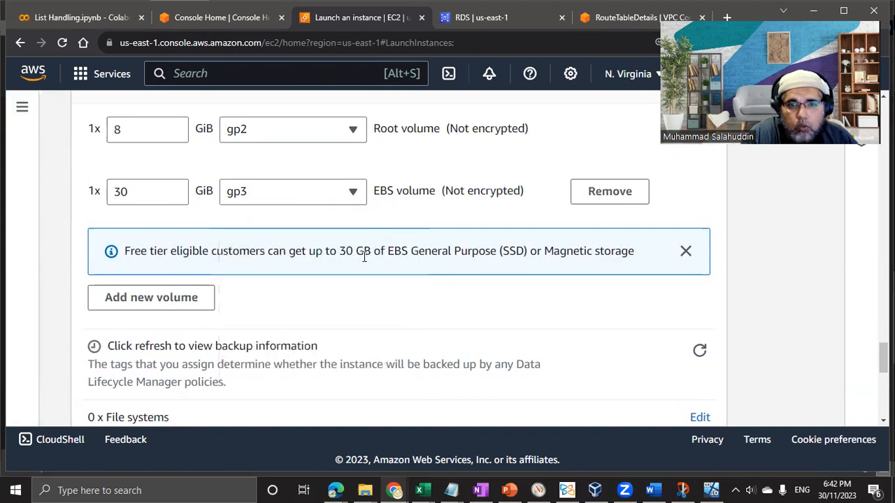
pyautogui.click(282, 200)
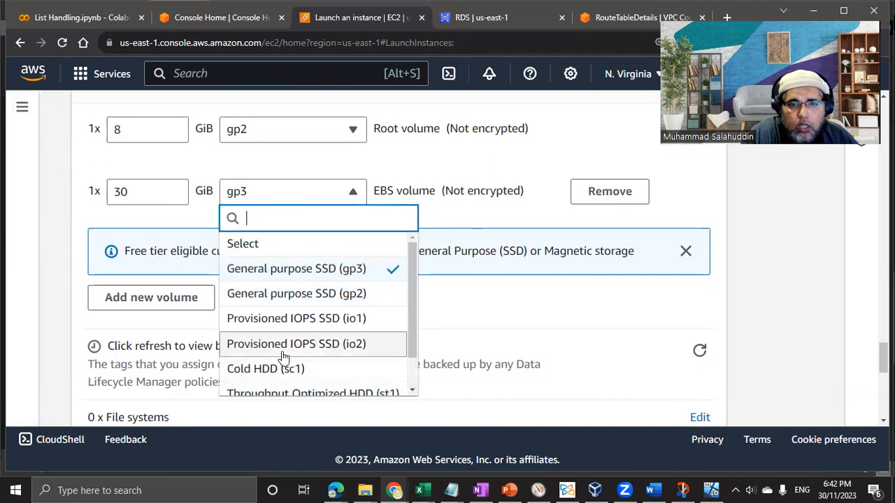
pyautogui.click(724, 279)
# Expand the advanced details and review the options, from domain join directory and IAM instance profile through tenancy and kernel ID
pyautogui.scroll(-4, 761, 287)
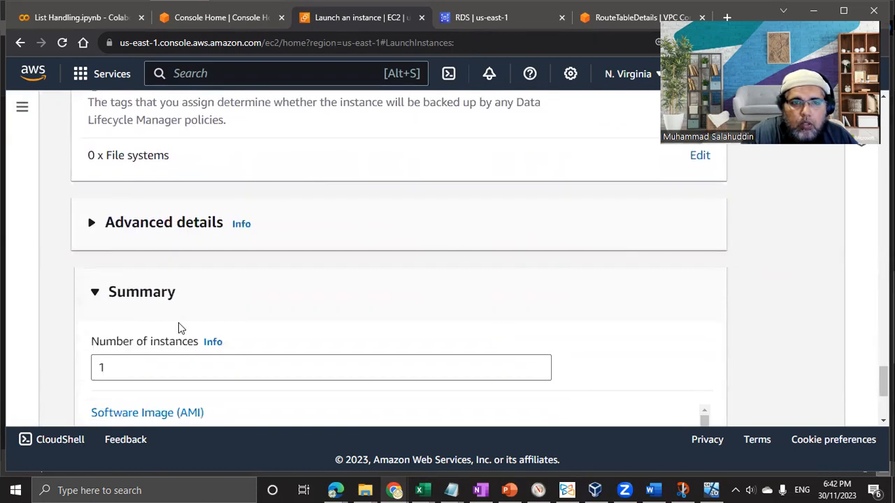
pyautogui.scroll(1, 89, 281)
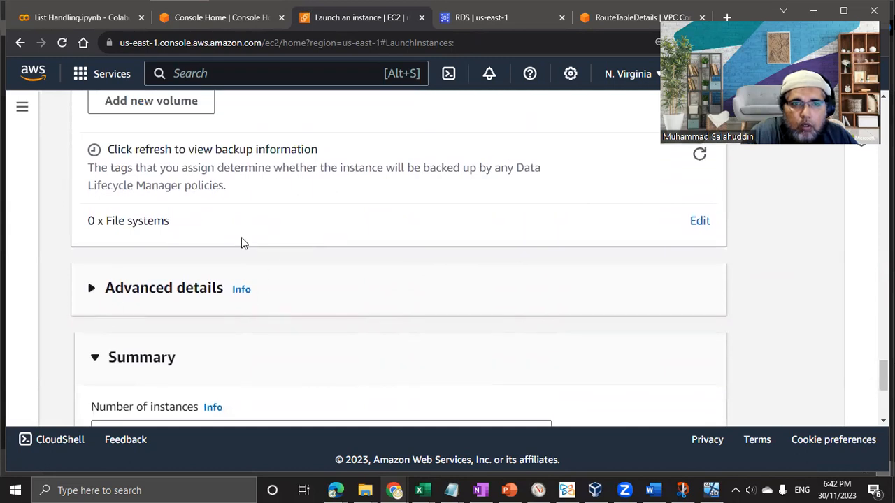
pyautogui.scroll(1, 242, 242)
pyautogui.scroll(-1, 188, 296)
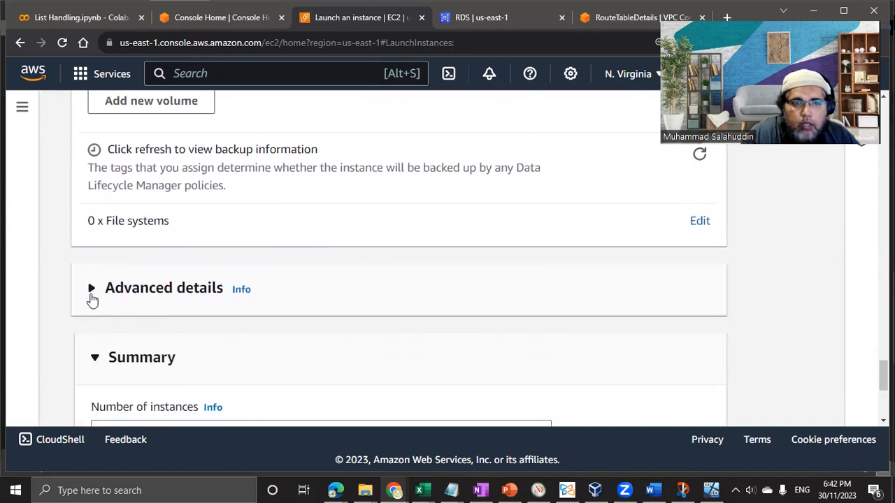
pyautogui.click(310, 298)
pyautogui.scroll(-2, 311, 298)
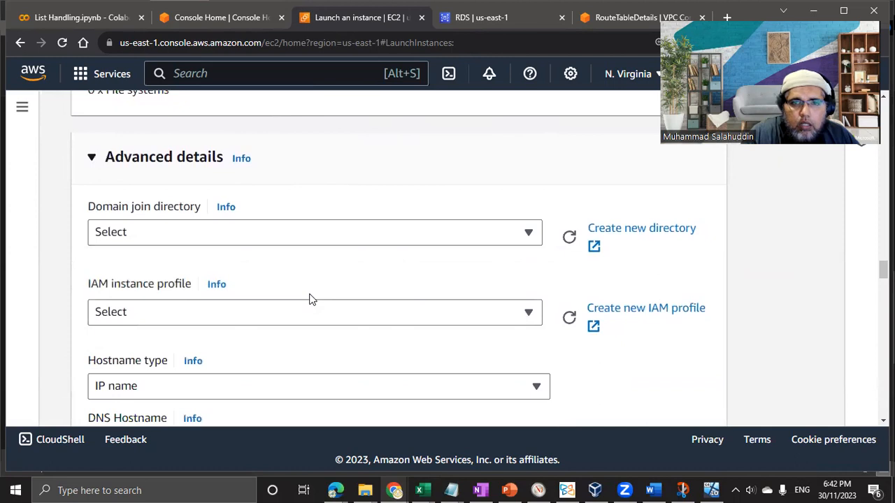
pyautogui.scroll(-2, 312, 299)
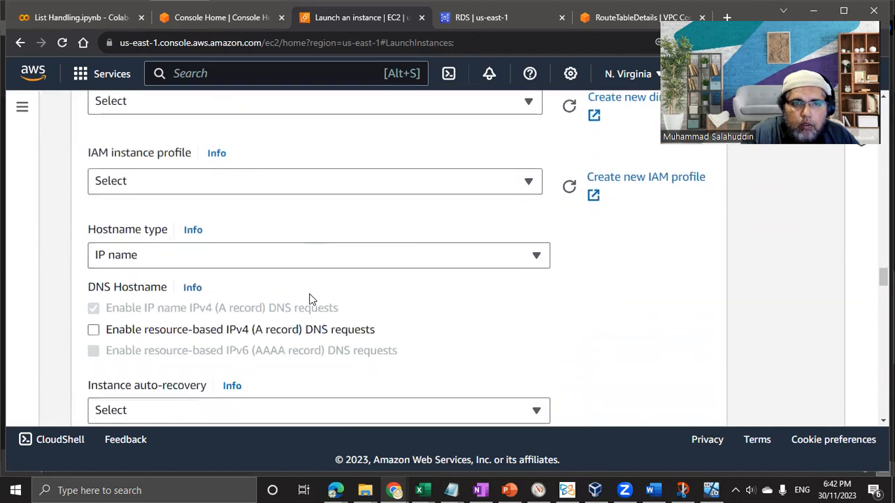
pyautogui.scroll(-1, 311, 299)
pyautogui.scroll(2, 499, 234)
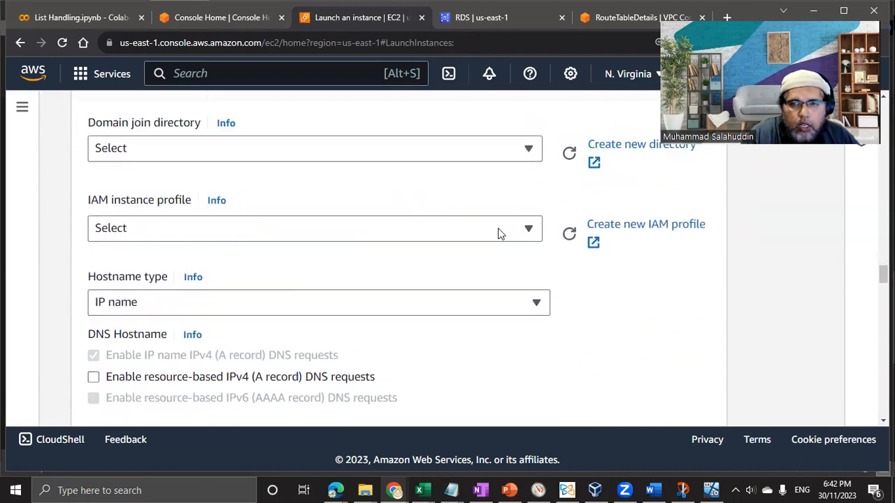
pyautogui.scroll(-8, 241, 253)
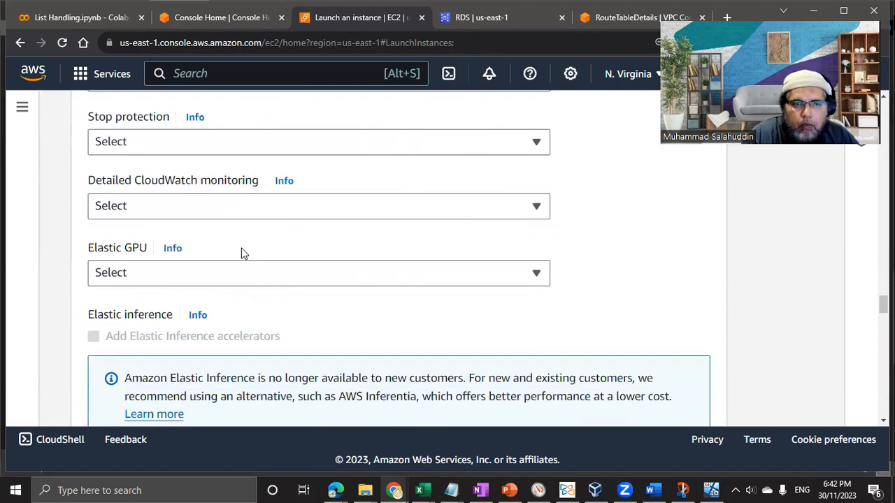
pyautogui.scroll(-4, 241, 253)
pyautogui.scroll(-15, 241, 253)
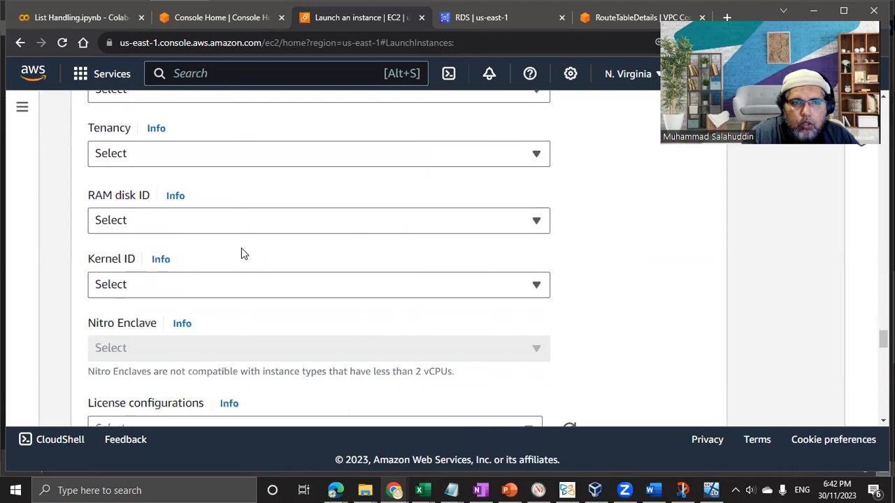
# Review the software image, instance type and storage in the launch summary, then launch the single instance
pyautogui.scroll(-10, 243, 254)
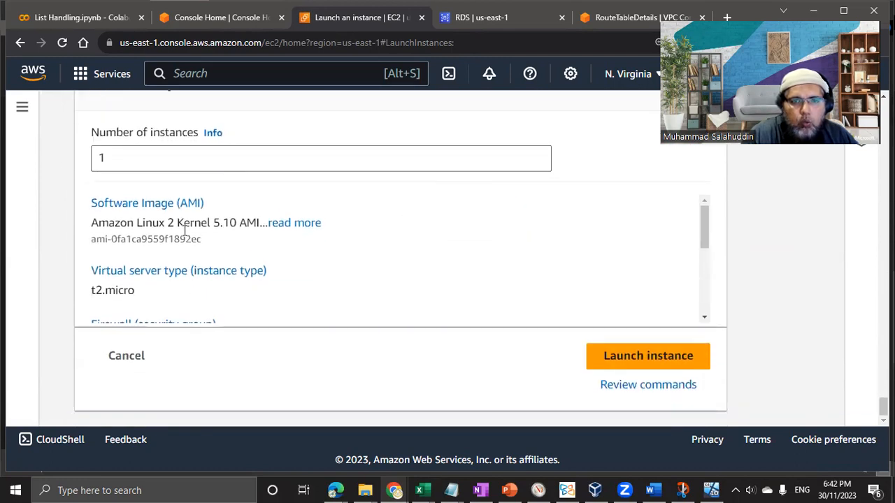
pyautogui.scroll(-5, 343, 295)
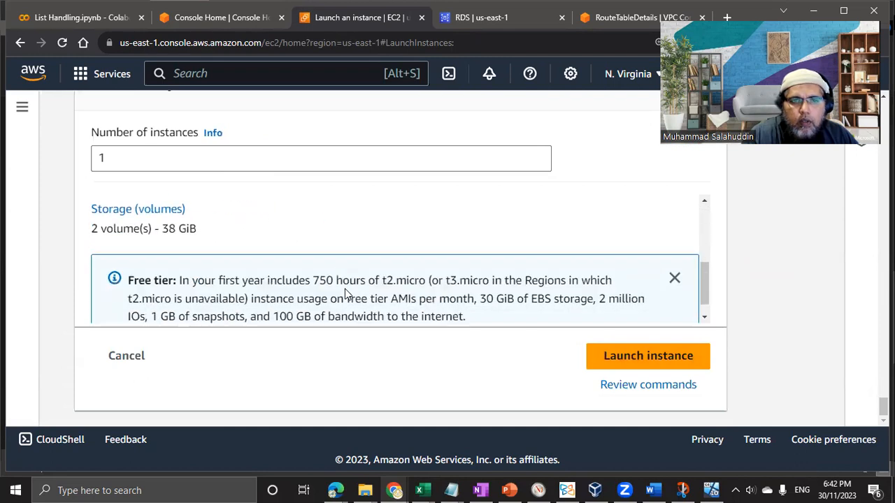
pyautogui.click(599, 355)
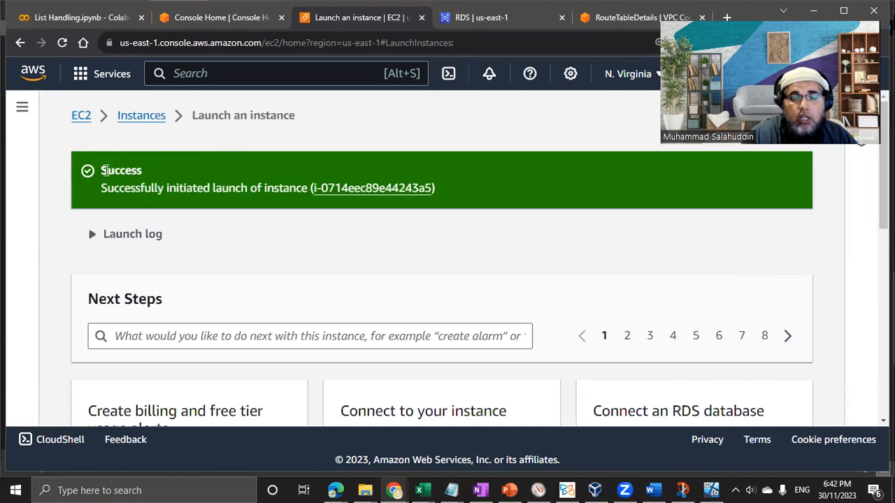
pyautogui.scroll(-1, 461, 241)
pyautogui.scroll(1, 461, 241)
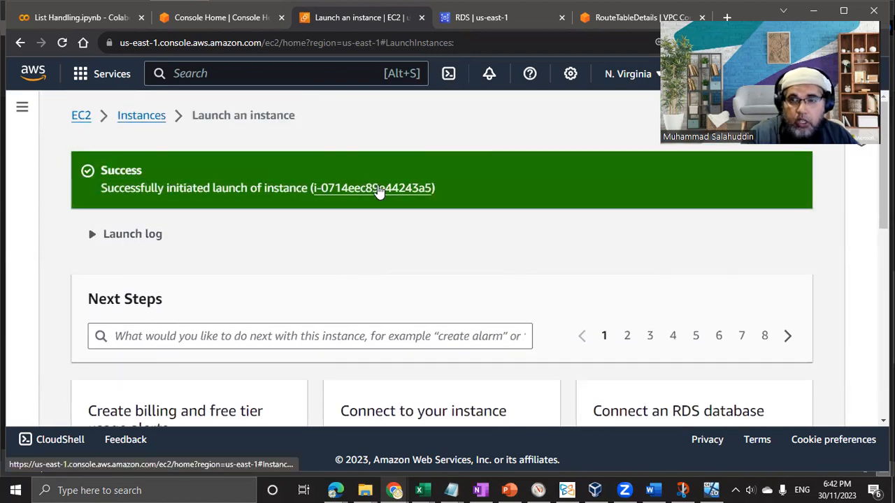
# Open the EC2 instances list and refresh it to check WebServerDEV's instance state and status check
pyautogui.click(154, 121)
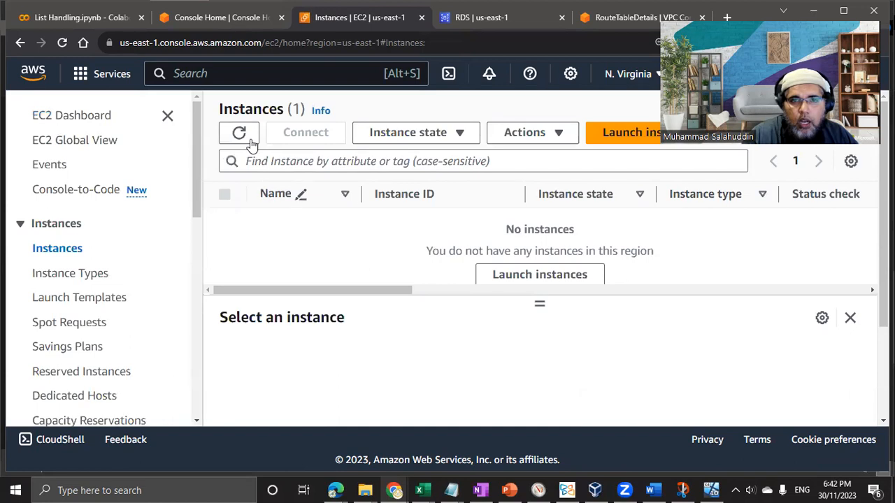
pyautogui.click(240, 133)
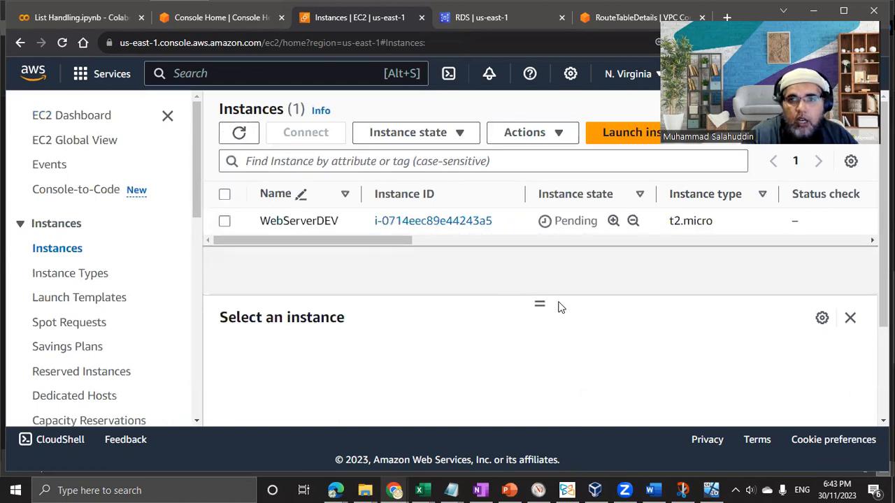
pyautogui.moveTo(383, 241); pyautogui.dragTo(435, 253)
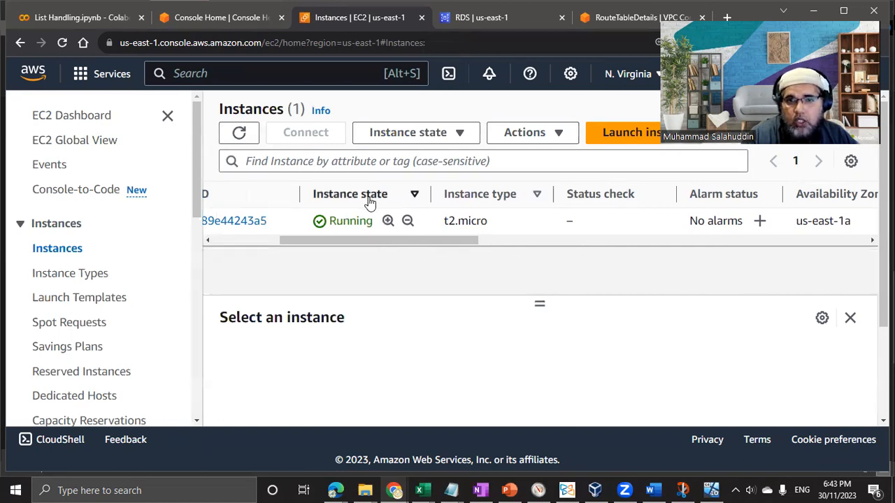
pyautogui.click(250, 134)
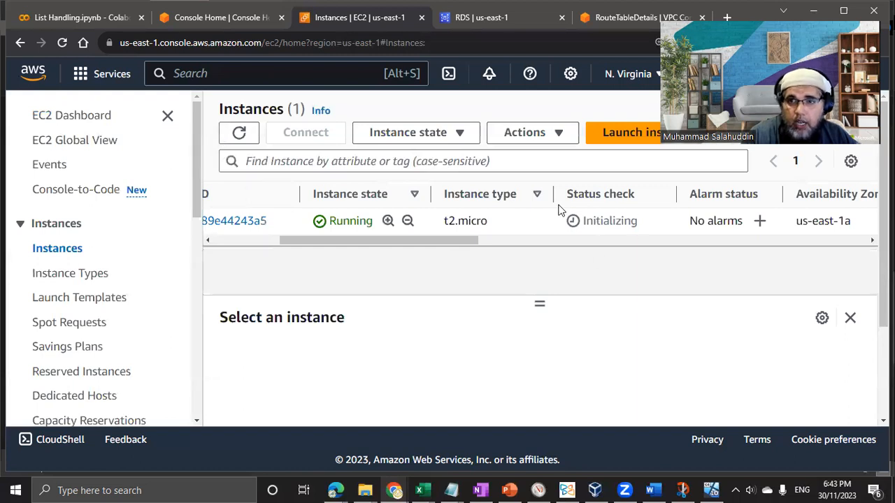
pyautogui.click(241, 134)
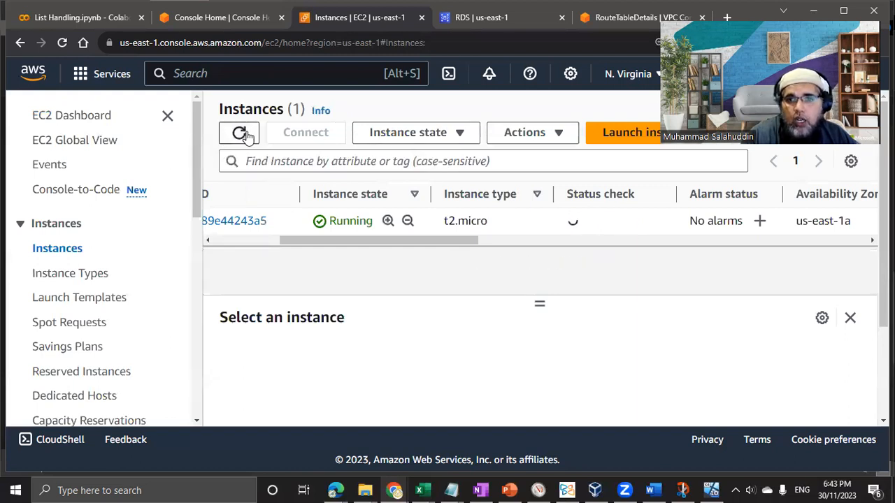